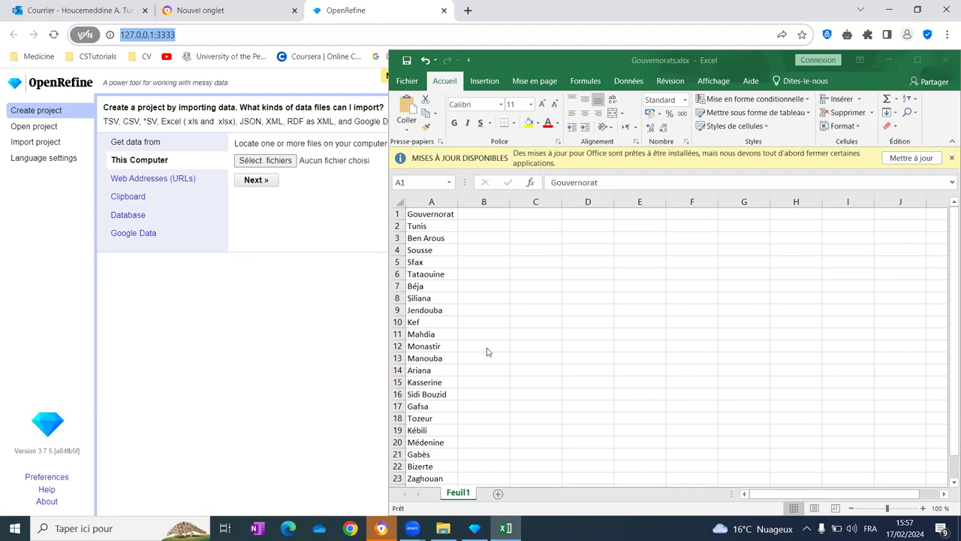
Review the 24 governorate names in Gouvernorats.xlsx, then close the Excel workbook
{"action": "left_click", "coordinate": [446, 217]}
{"action": "left_click_drag", "start_coordinate": [445, 213], "coordinate": [431, 468]}
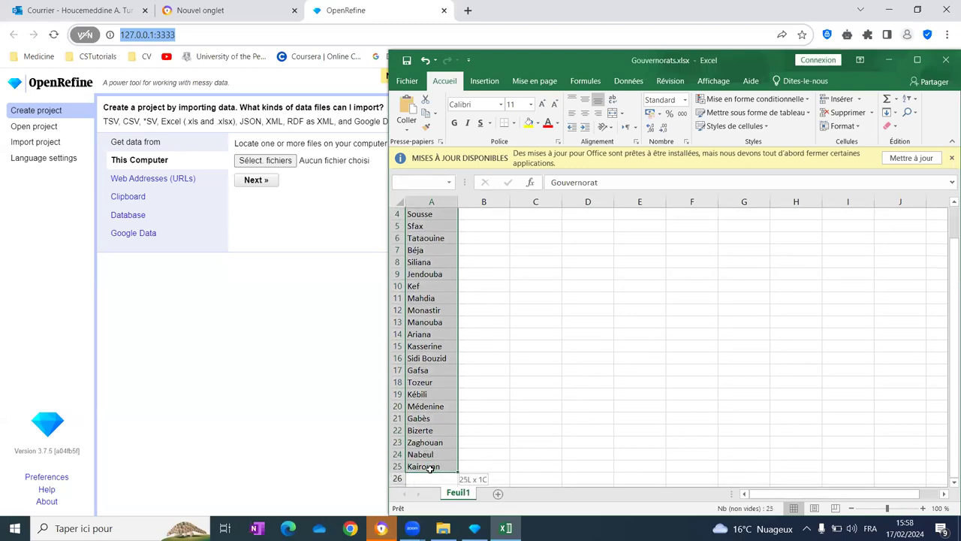
{"action": "left_click", "coordinate": [558, 312]}
{"action": "key", "text": "Up"}
{"action": "key", "text": "Up"}
{"action": "key", "text": "Up"}
{"action": "key", "text": "Up"}
{"action": "key", "text": "Up"}
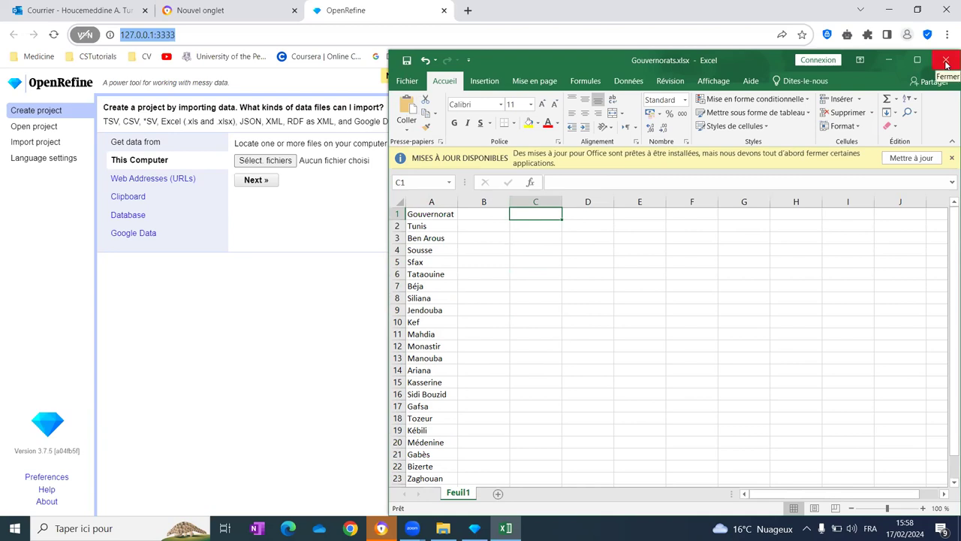
{"action": "left_click", "coordinate": [945, 61]}
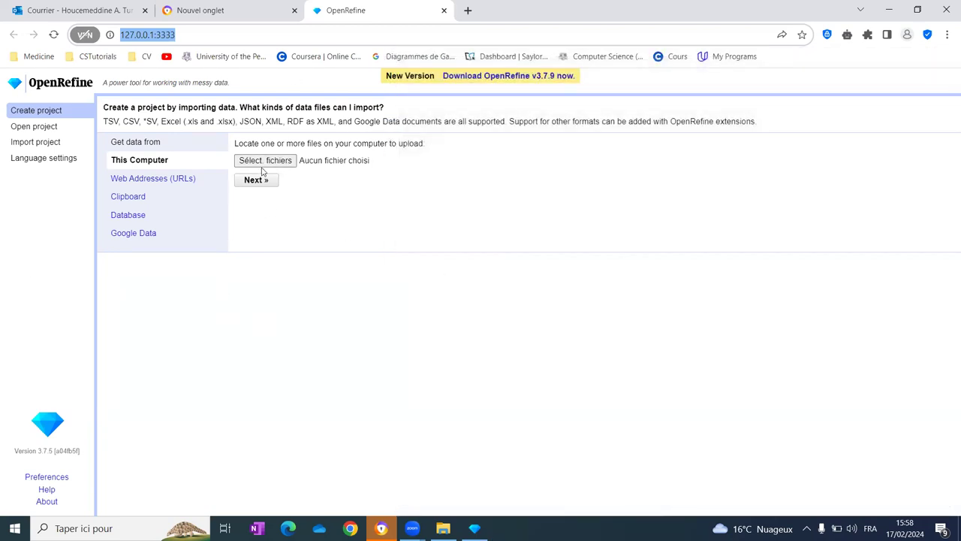
Upload Gouvernorats.xlsx from Téléchargements and create the 'Gouvernorats xlsx' project from it
{"action": "left_click", "coordinate": [263, 171]}
{"action": "left_click", "coordinate": [266, 162]}
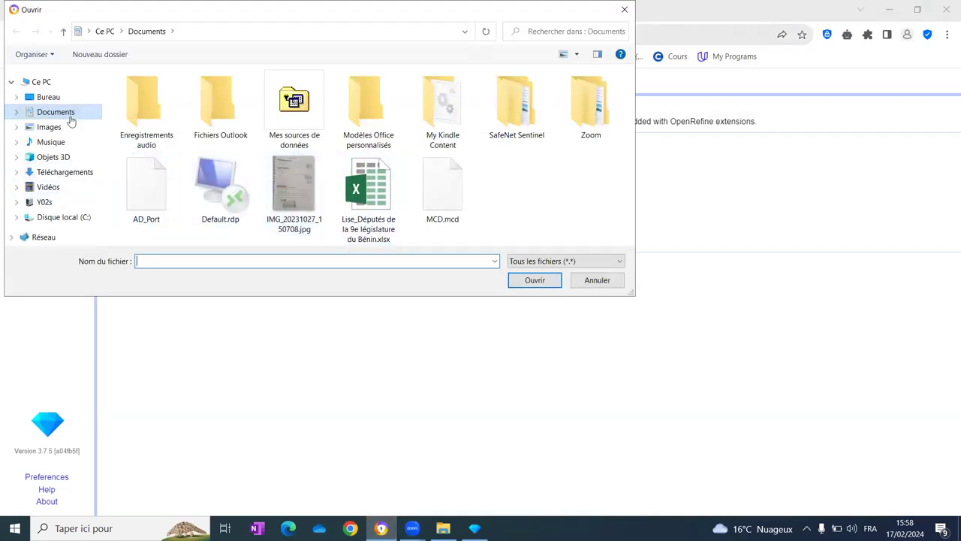
{"action": "left_click", "coordinate": [65, 172]}
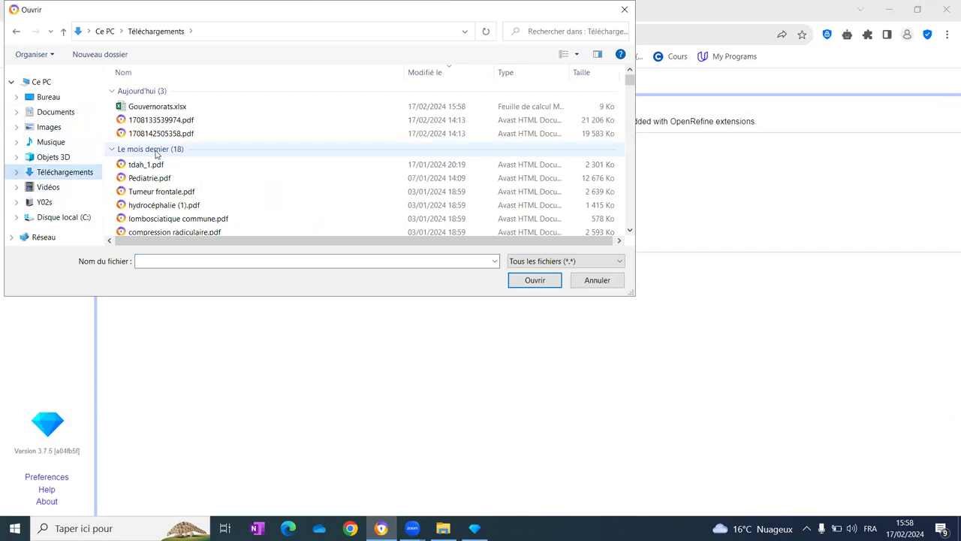
{"action": "left_click", "coordinate": [154, 107]}
{"action": "left_click", "coordinate": [535, 280]}
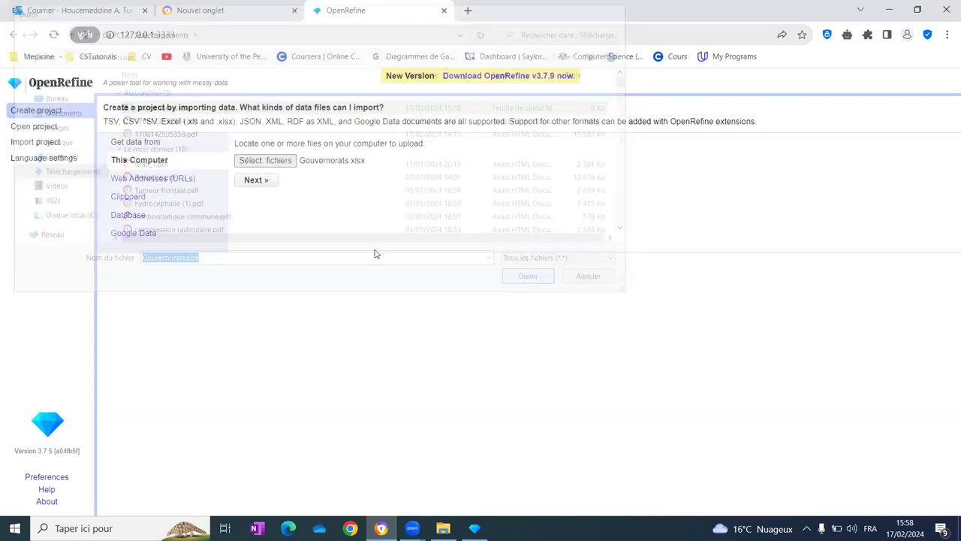
{"action": "left_click", "coordinate": [259, 182]}
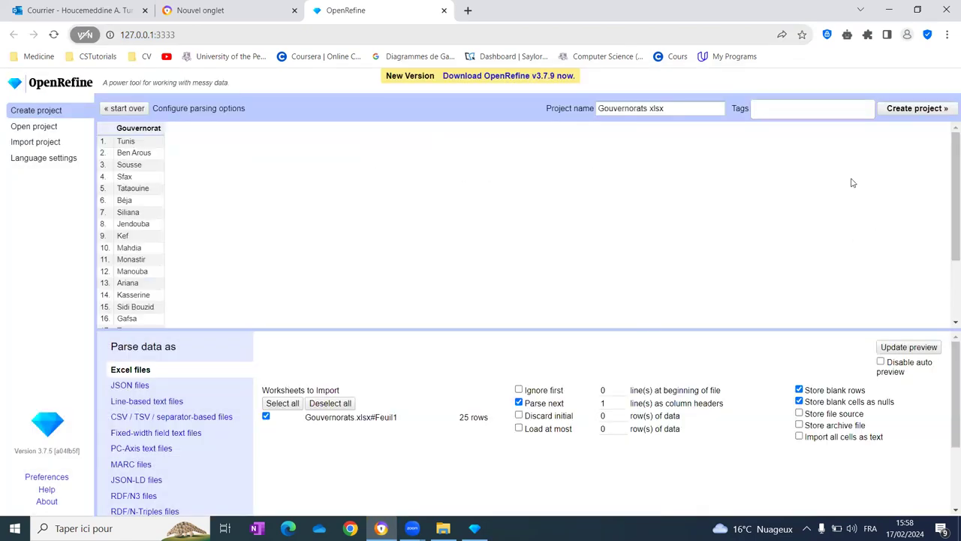
{"action": "left_click", "coordinate": [906, 111]}
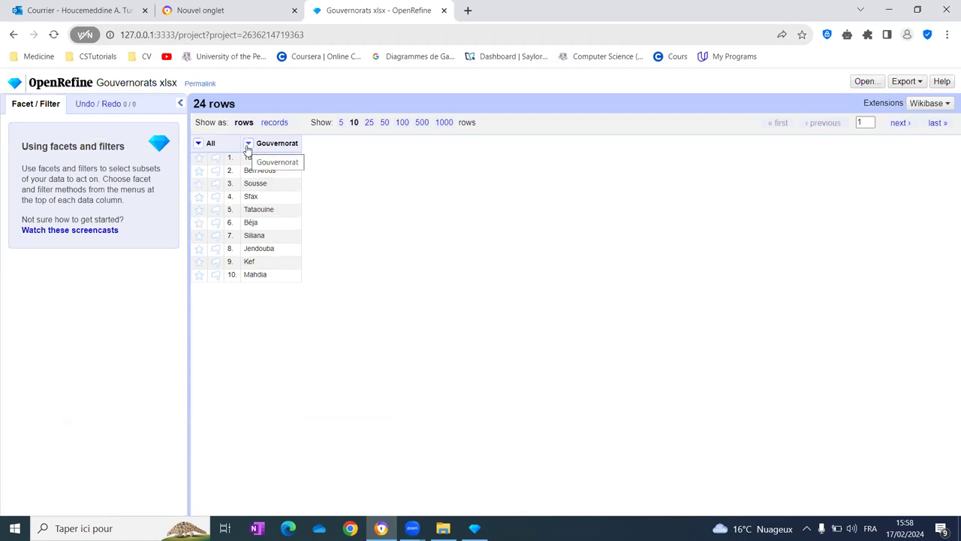
Reconcile the Gouvernorat column with Wikidata using the 'governorate of Tunisia' (Q690084) type
{"action": "left_click", "coordinate": [248, 144]}
{"action": "mouse_move", "coordinate": [266, 272]}
{"action": "left_click", "coordinate": [340, 274]}
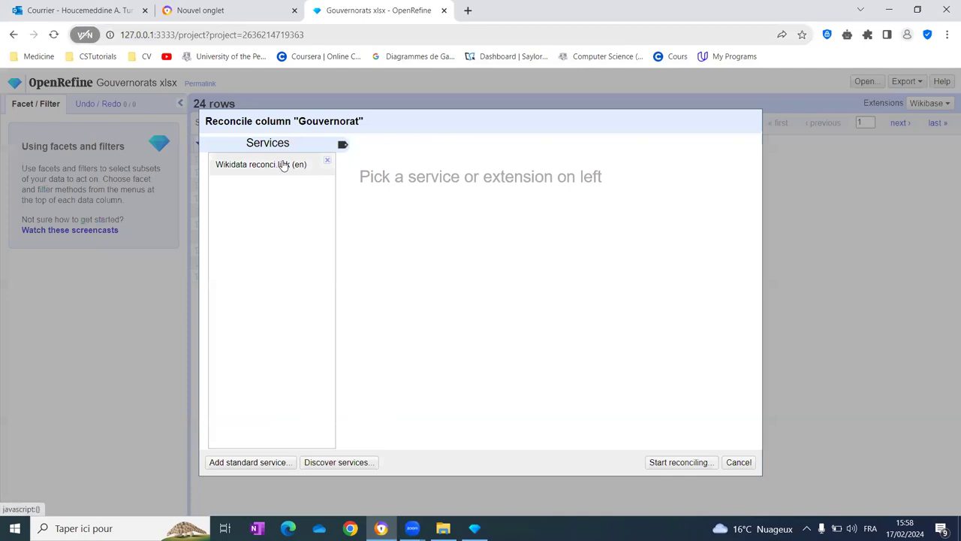
{"action": "left_click", "coordinate": [283, 162]}
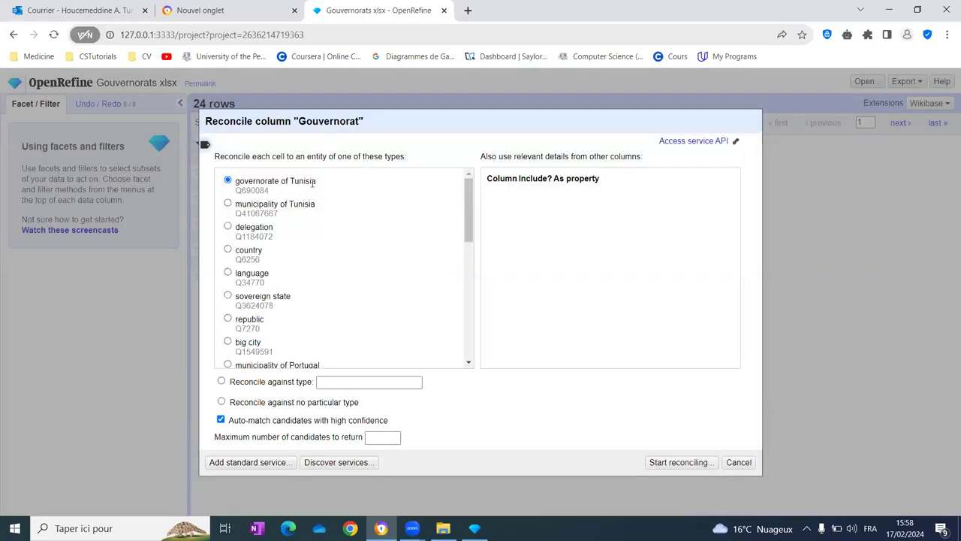
{"action": "left_click", "coordinate": [673, 466]}
{"action": "left_click", "coordinate": [672, 463]}
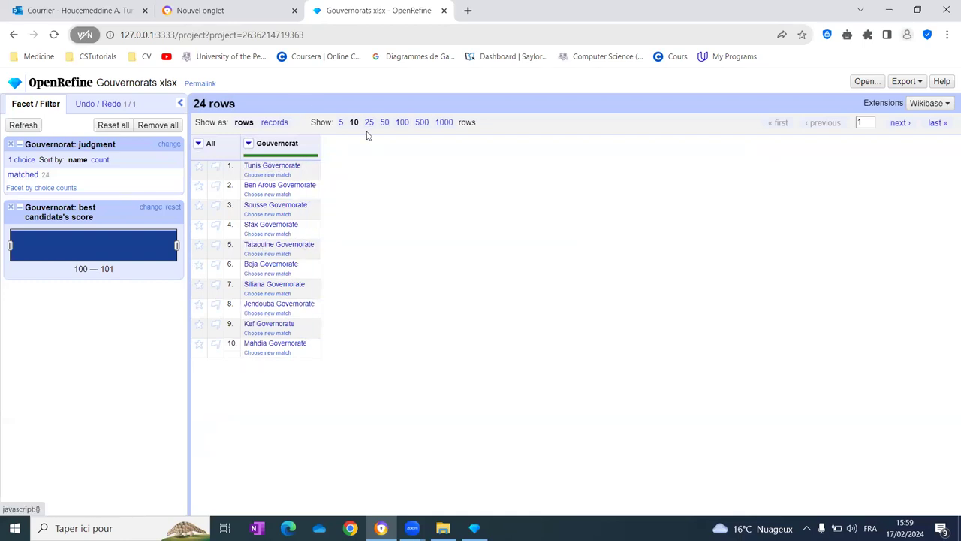
{"action": "left_click", "coordinate": [248, 147]}
{"action": "mouse_move", "coordinate": [270, 272]}
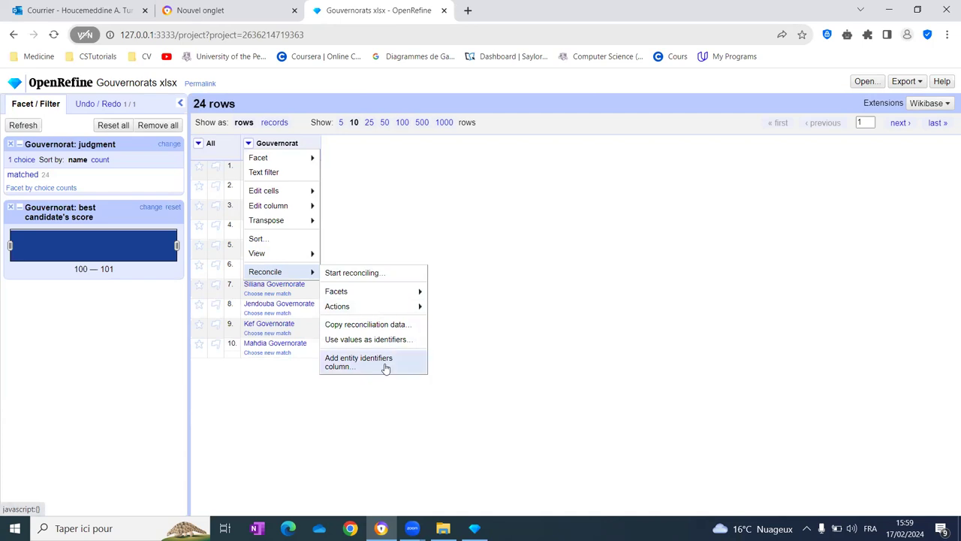
{"action": "left_click", "coordinate": [386, 369]}
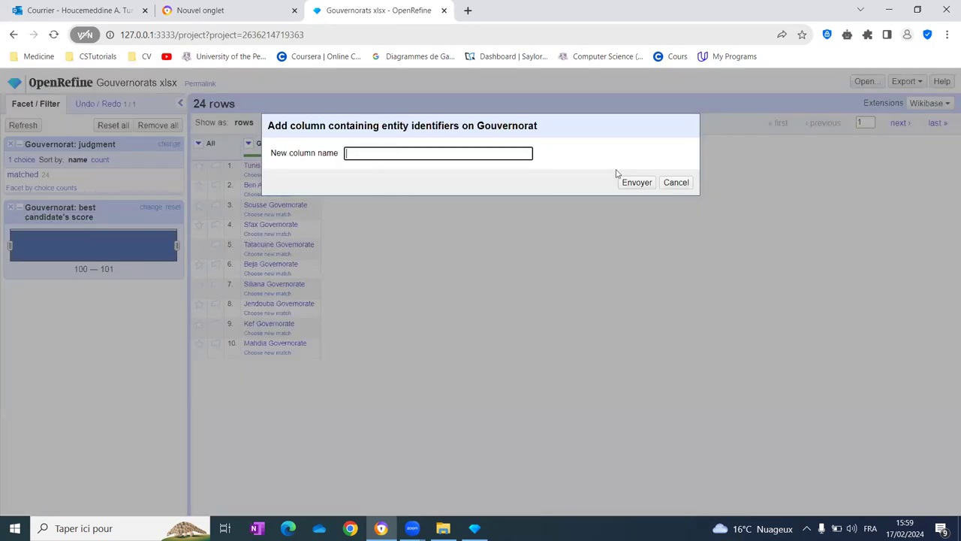
{"action": "left_click", "coordinate": [676, 182]}
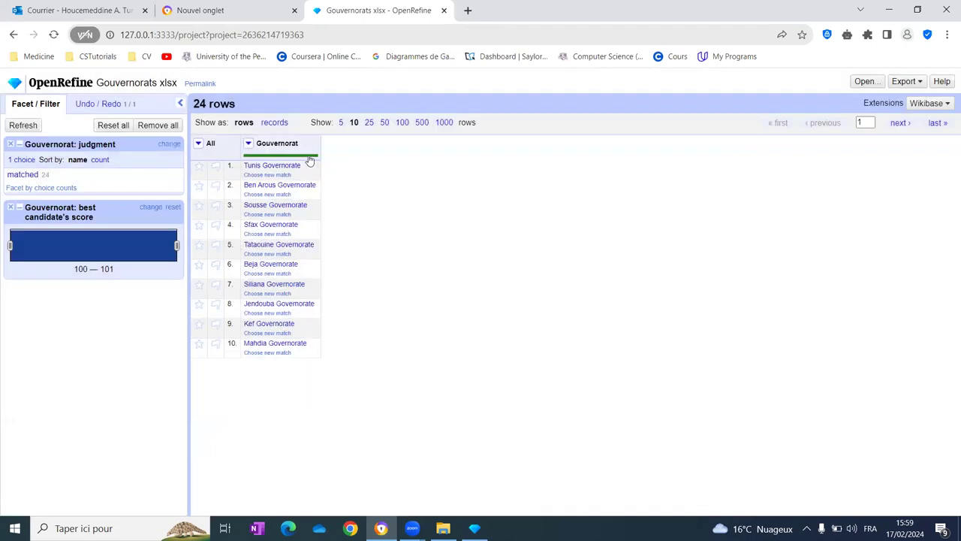
{"action": "left_click", "coordinate": [249, 144]}
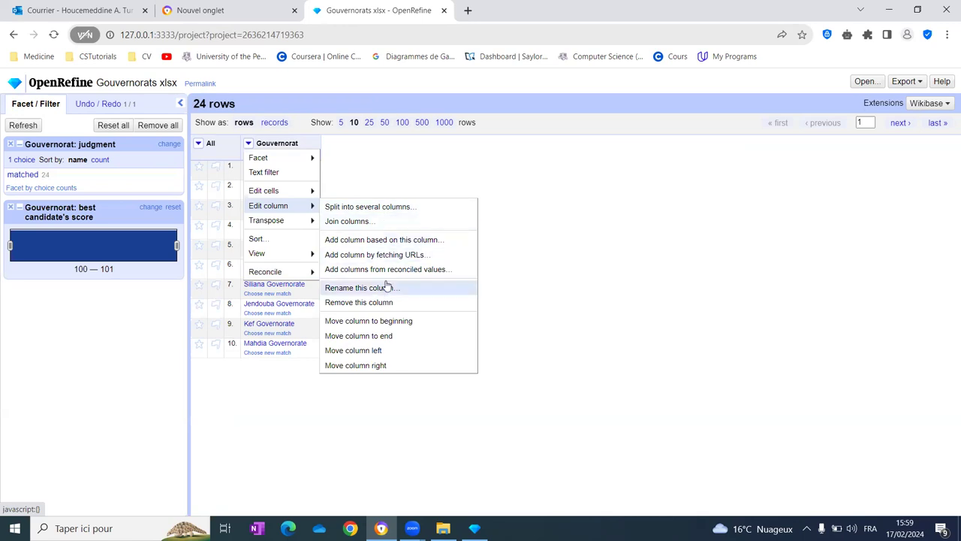
{"action": "mouse_move", "coordinate": [268, 205]}
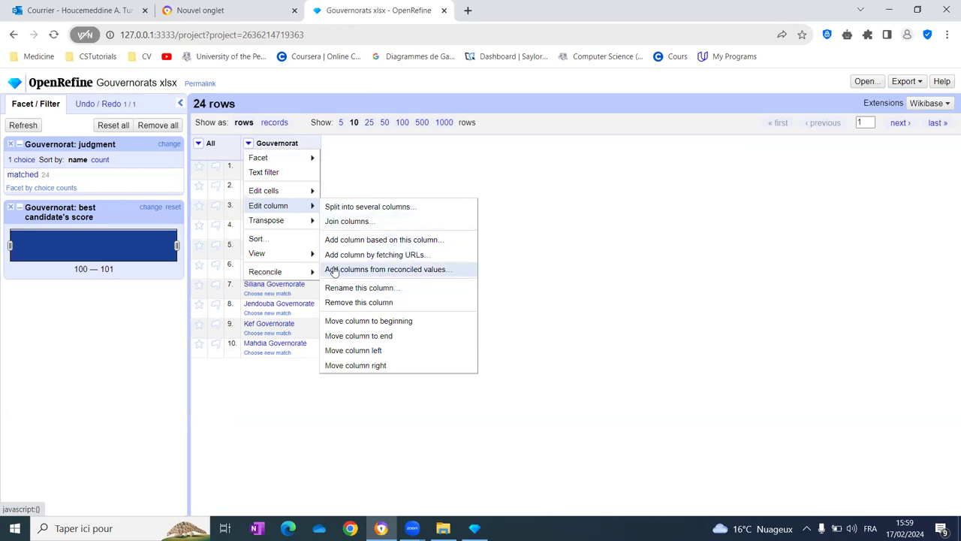
Open Add columns from reconciled values on Gouvernorat and add the area property
{"action": "left_click", "coordinate": [248, 145]}
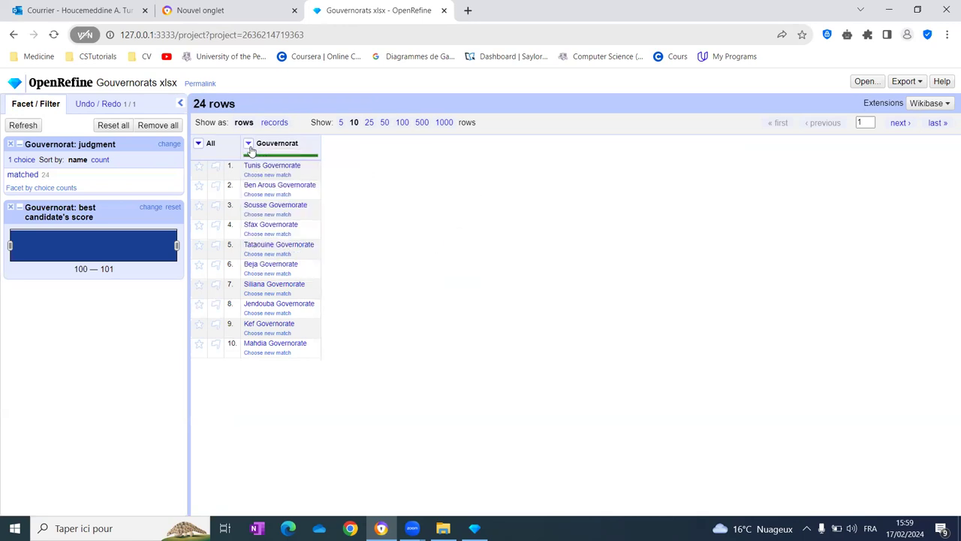
{"action": "left_click", "coordinate": [249, 148]}
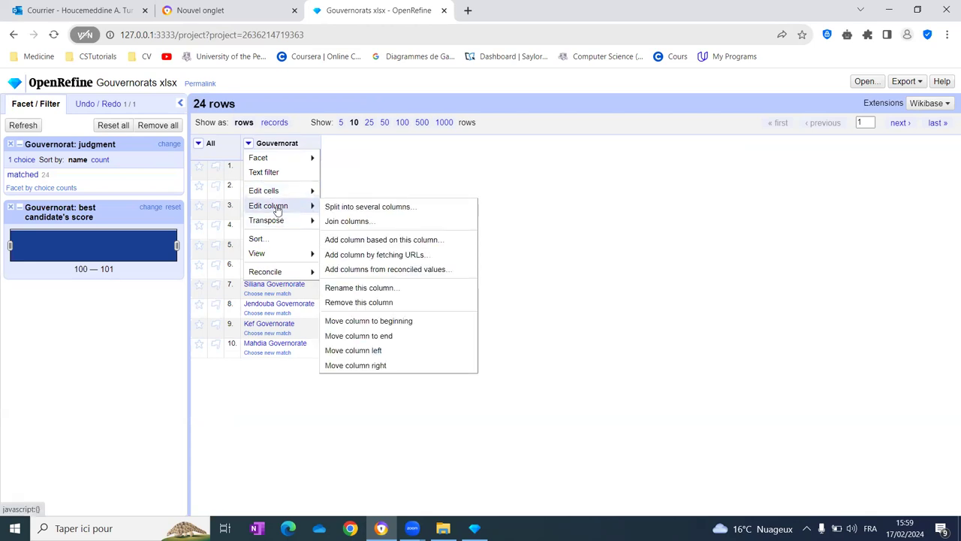
{"action": "left_click", "coordinate": [405, 270]}
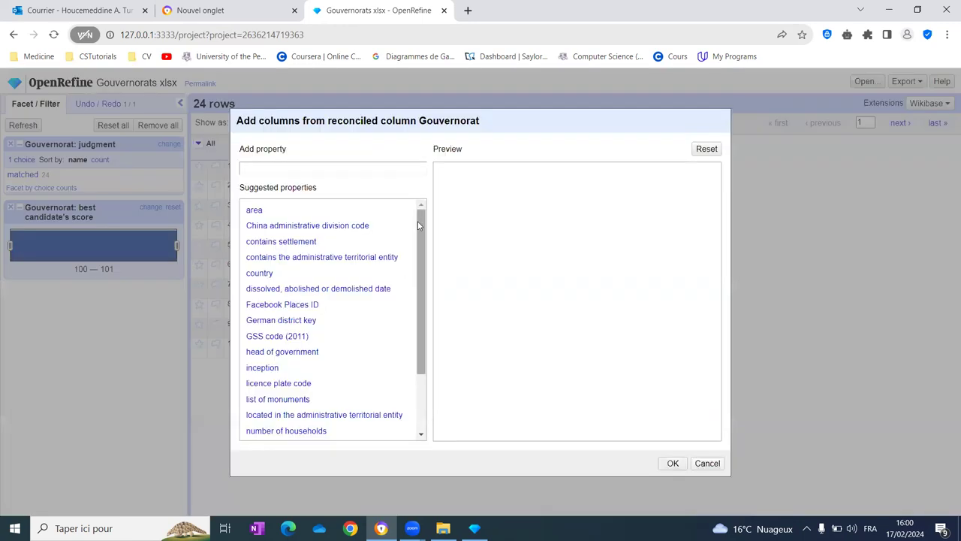
{"action": "mouse_move", "coordinate": [419, 221]}
{"action": "left_mouse_down"}
{"action": "mouse_move", "coordinate": [419, 281]}
{"action": "mouse_move", "coordinate": [428, 212]}
{"action": "mouse_move", "coordinate": [418, 347]}
{"action": "mouse_move", "coordinate": [431, 193]}
{"action": "left_mouse_up"}
{"action": "left_click", "coordinate": [251, 212]}
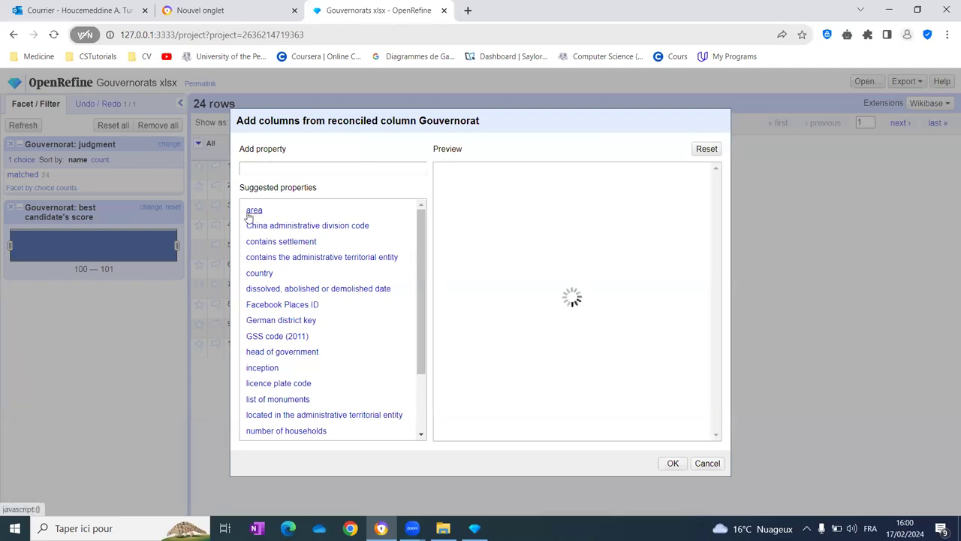
Try the China administrative division code and Facebook Places ID properties, removing both from the preview
{"action": "left_click", "coordinate": [306, 226]}
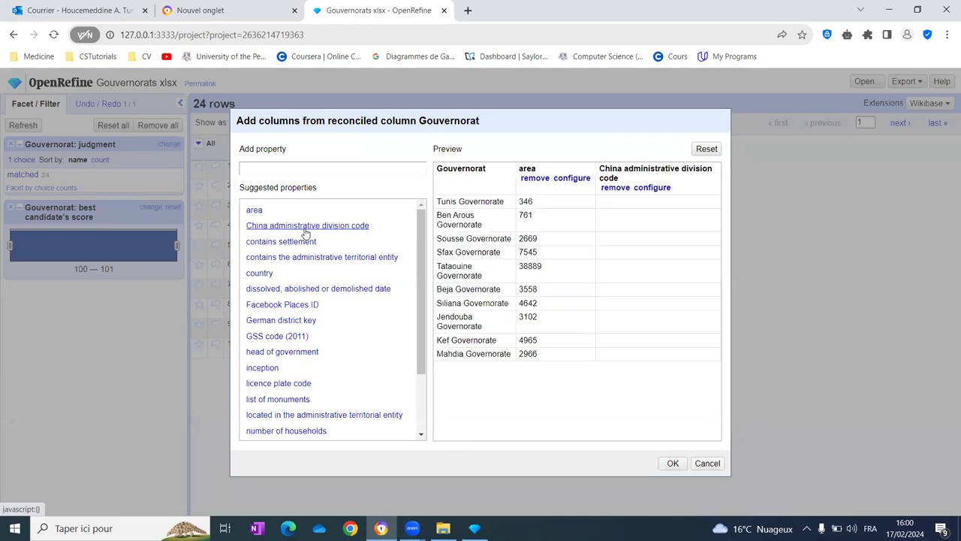
{"action": "left_click", "coordinate": [614, 189]}
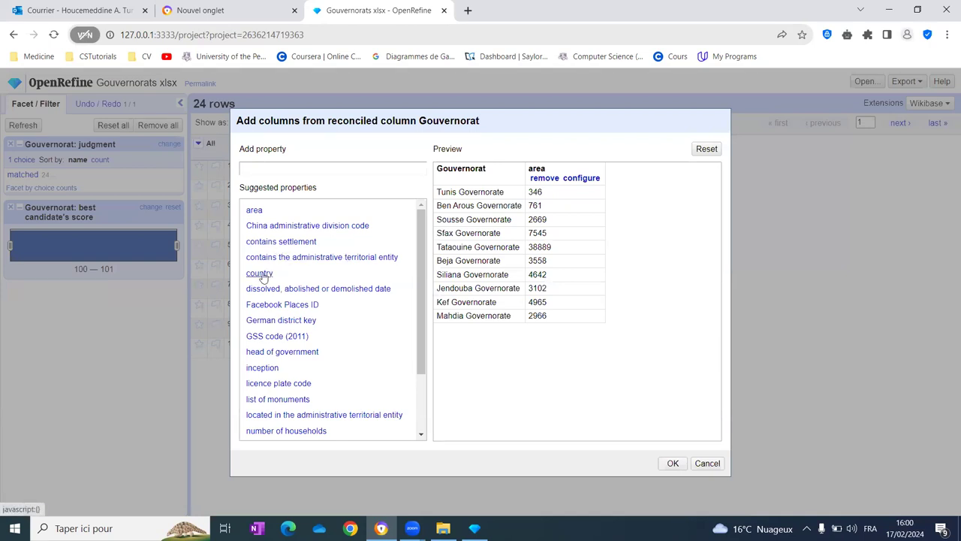
{"action": "left_click_drag", "start_coordinate": [419, 282], "coordinate": [420, 320]}
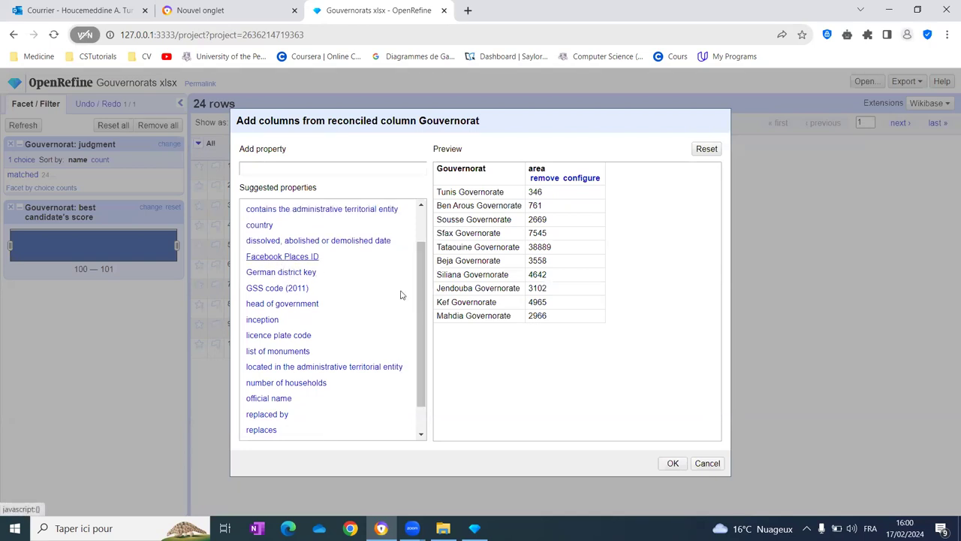
{"action": "left_click_drag", "start_coordinate": [419, 299], "coordinate": [419, 299]}
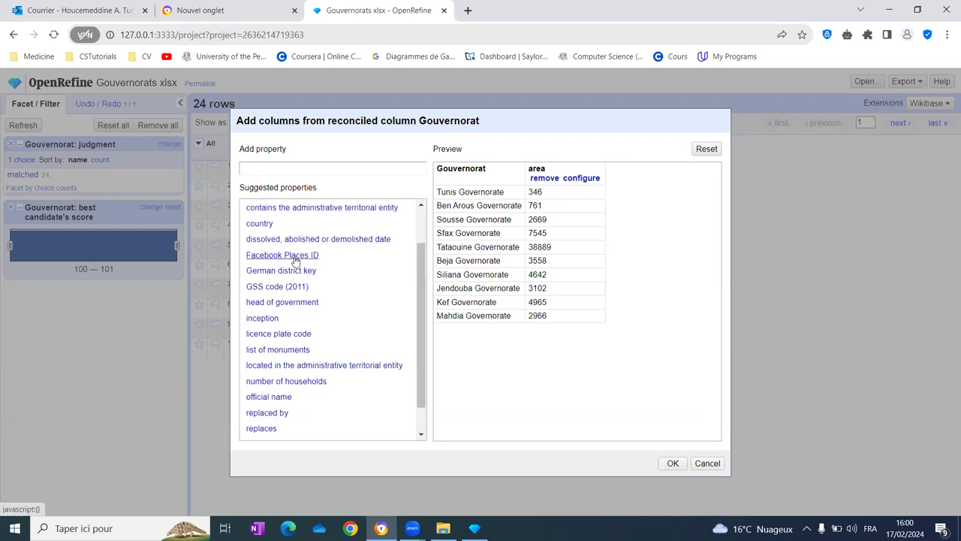
{"action": "left_click", "coordinate": [293, 255]}
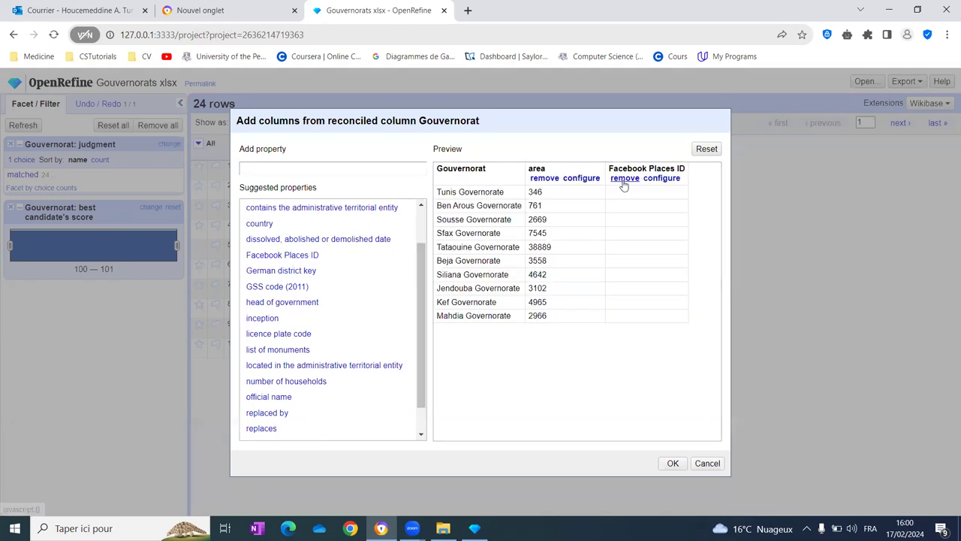
{"action": "left_click", "coordinate": [624, 186]}
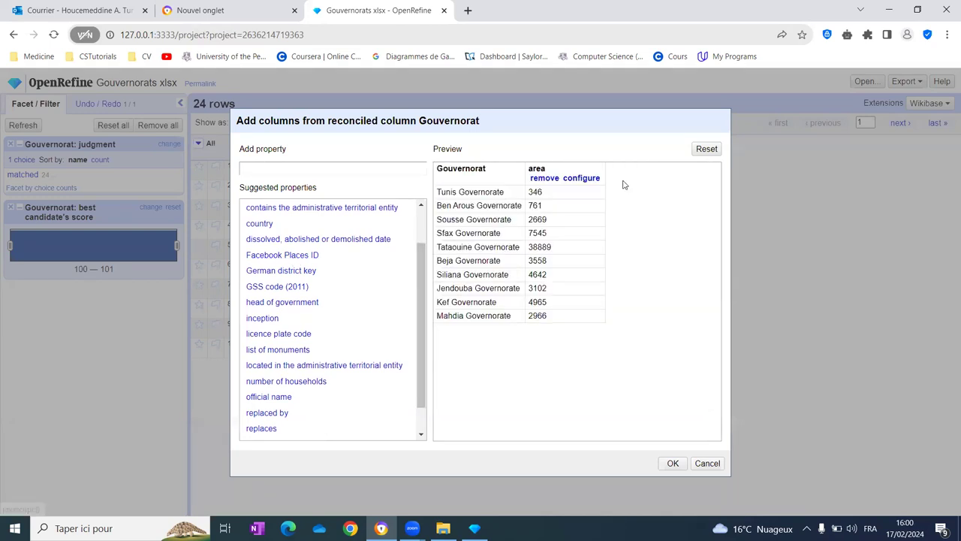
Add the inception property, removing the empty monuments, unemployment rate and head of government trial columns
{"action": "left_click", "coordinate": [262, 319]}
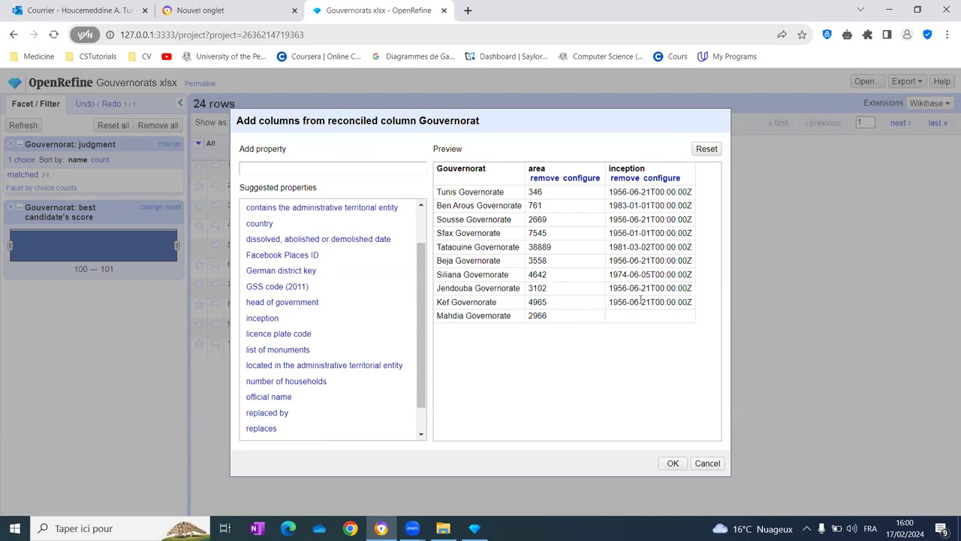
{"action": "left_click_drag", "start_coordinate": [422, 301], "coordinate": [426, 354]}
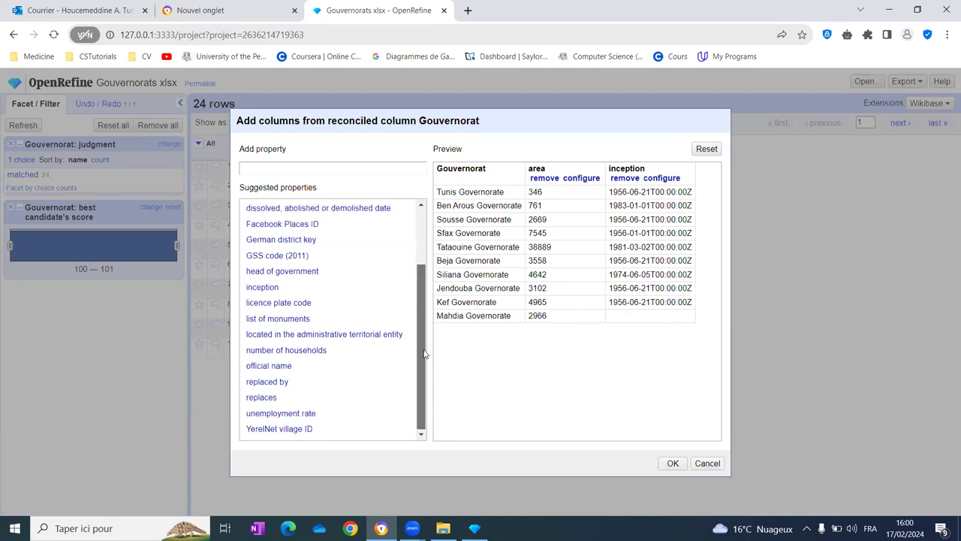
{"action": "left_click", "coordinate": [278, 319]}
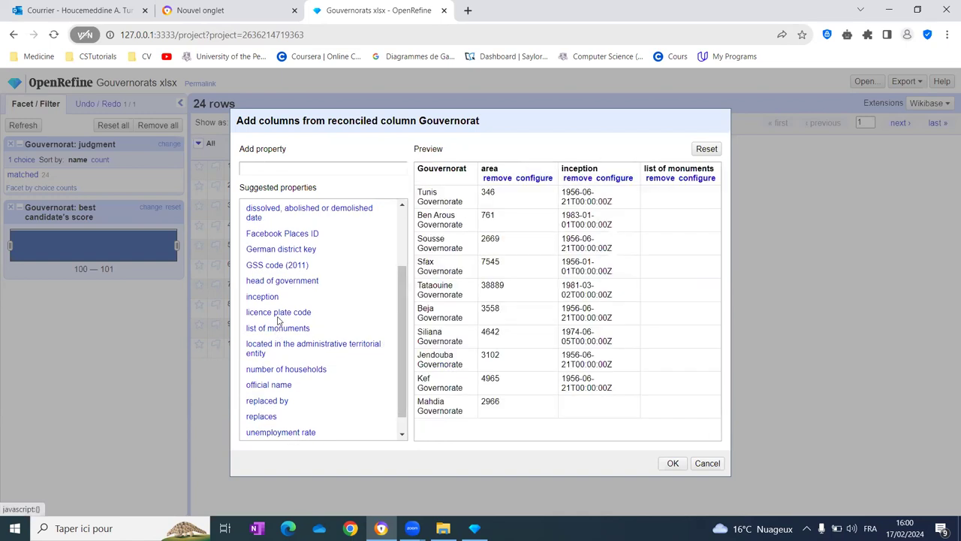
{"action": "left_click", "coordinate": [667, 181]}
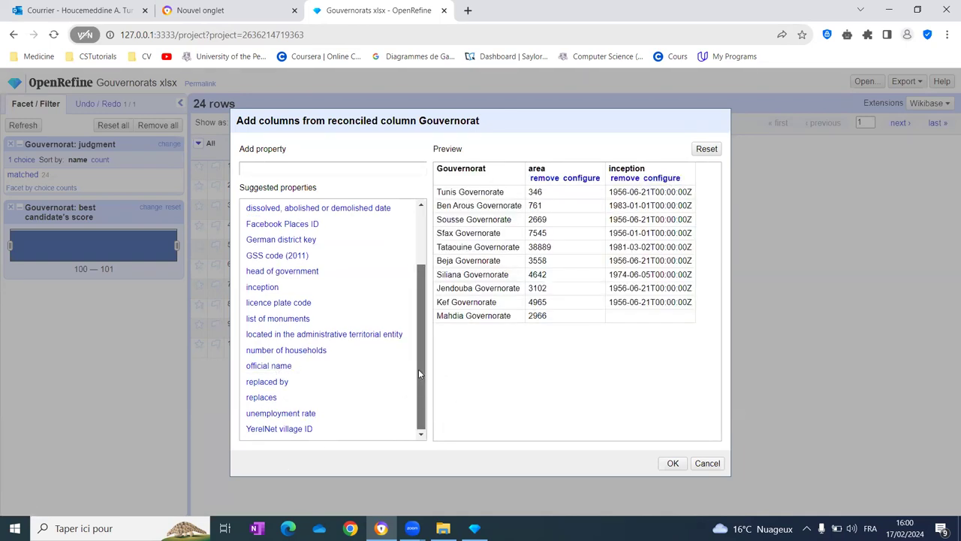
{"action": "left_click", "coordinate": [295, 414]}
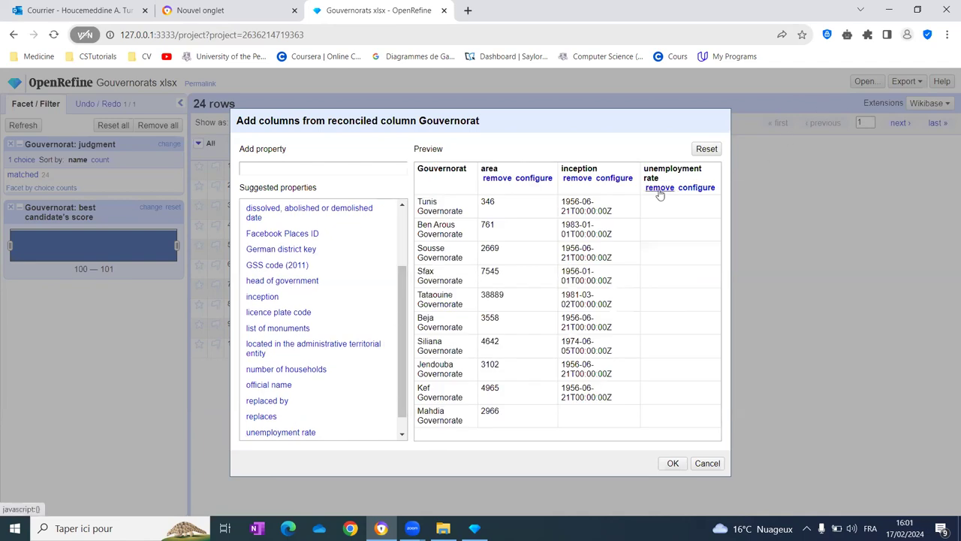
{"action": "left_click", "coordinate": [659, 188]}
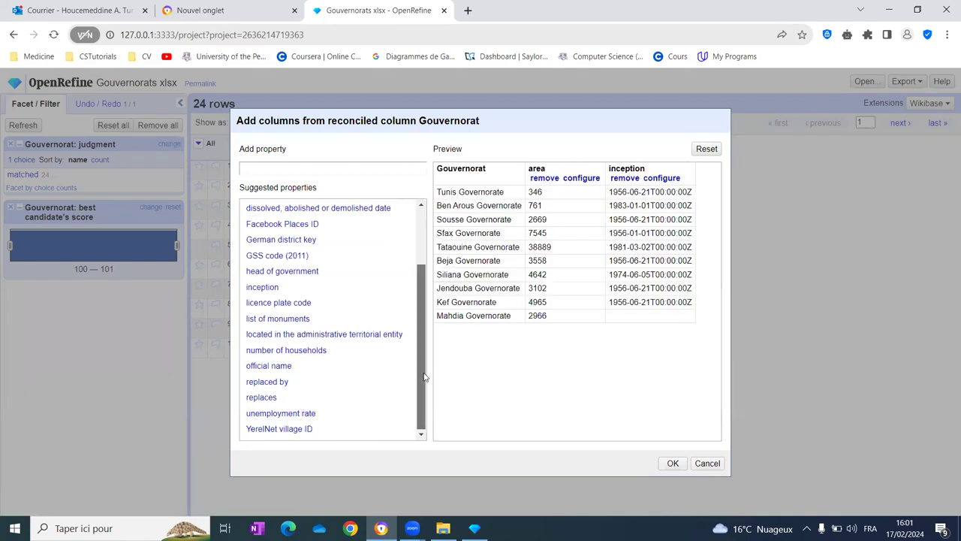
{"action": "left_click_drag", "start_coordinate": [422, 375], "coordinate": [428, 340]}
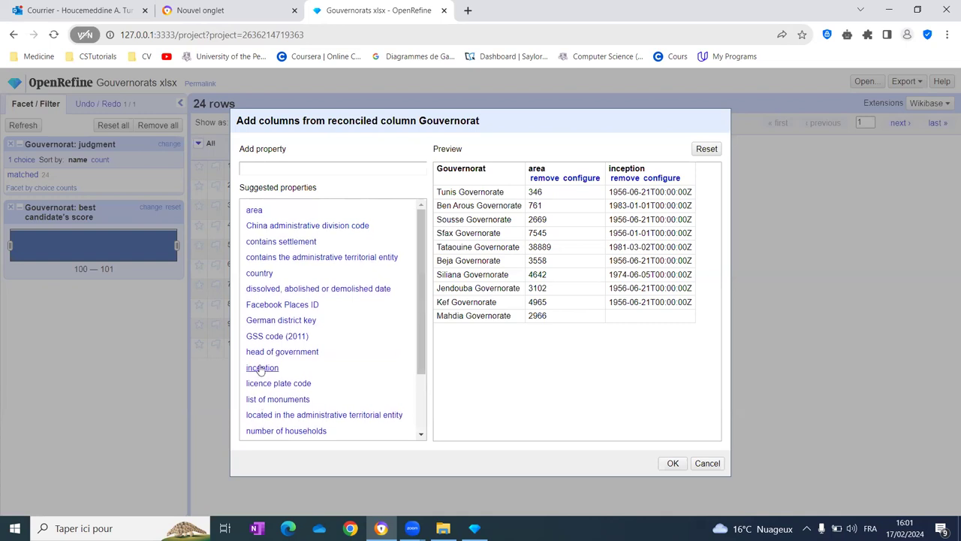
{"action": "left_click", "coordinate": [279, 355]}
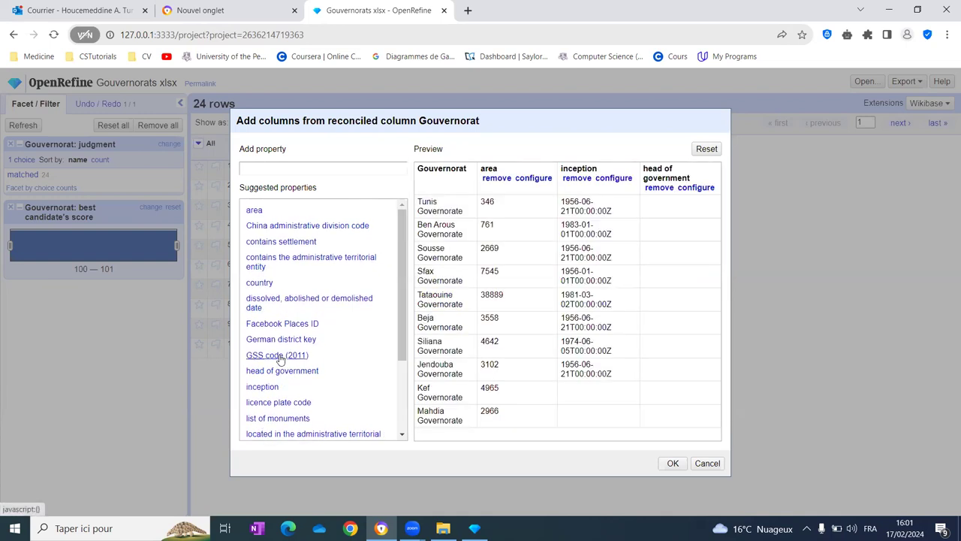
{"action": "left_click", "coordinate": [659, 187]}
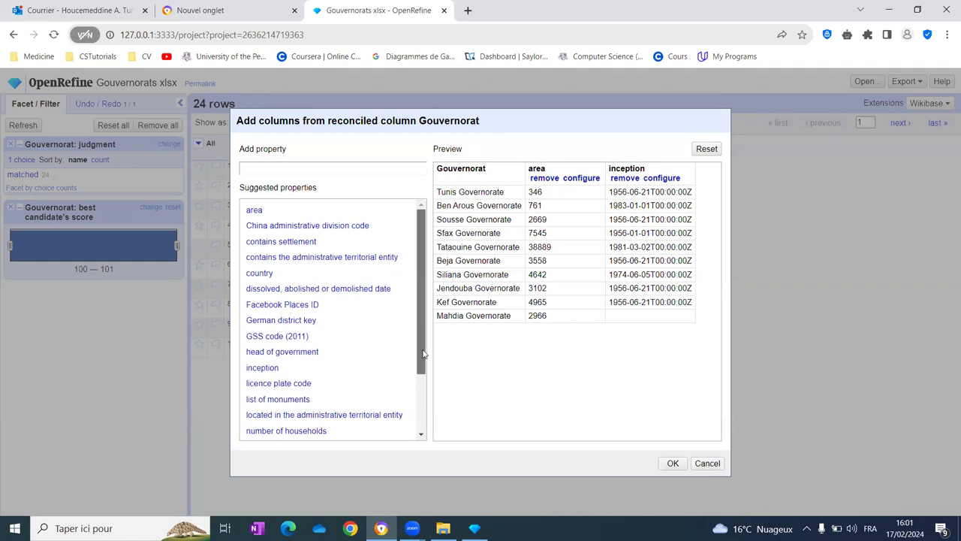
Add the official name property and remove the empty number of households trial column
{"action": "left_click_drag", "start_coordinate": [421, 338], "coordinate": [425, 399]}
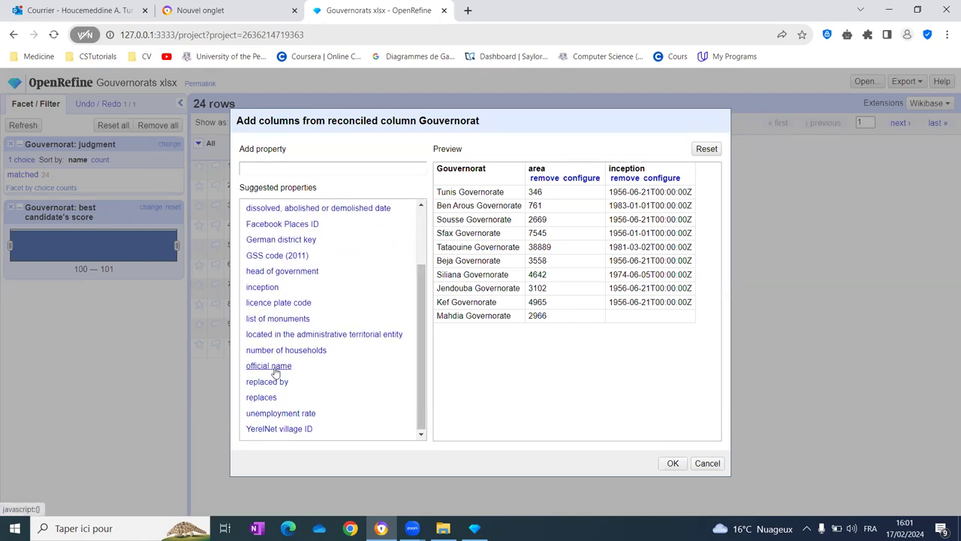
{"action": "left_click", "coordinate": [275, 368]}
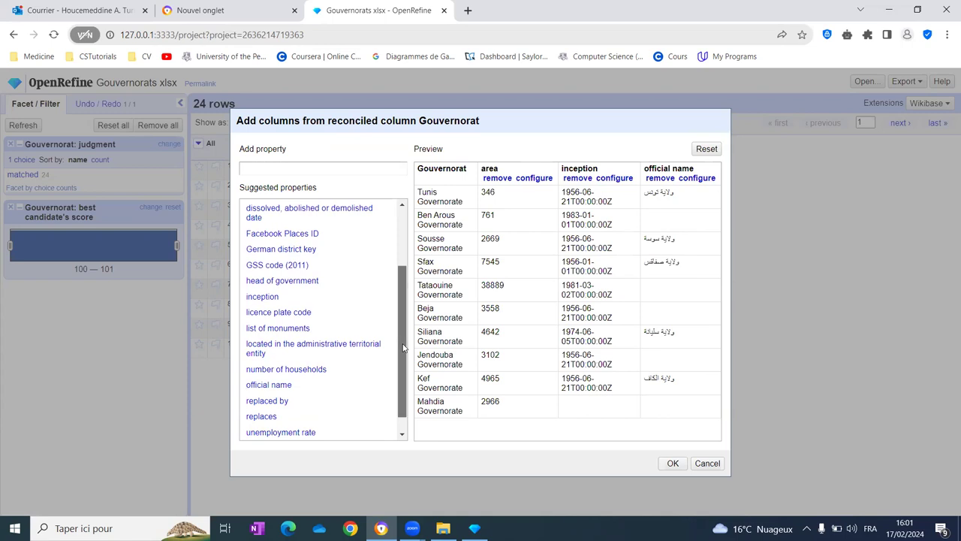
{"action": "left_click_drag", "start_coordinate": [404, 347], "coordinate": [404, 418]}
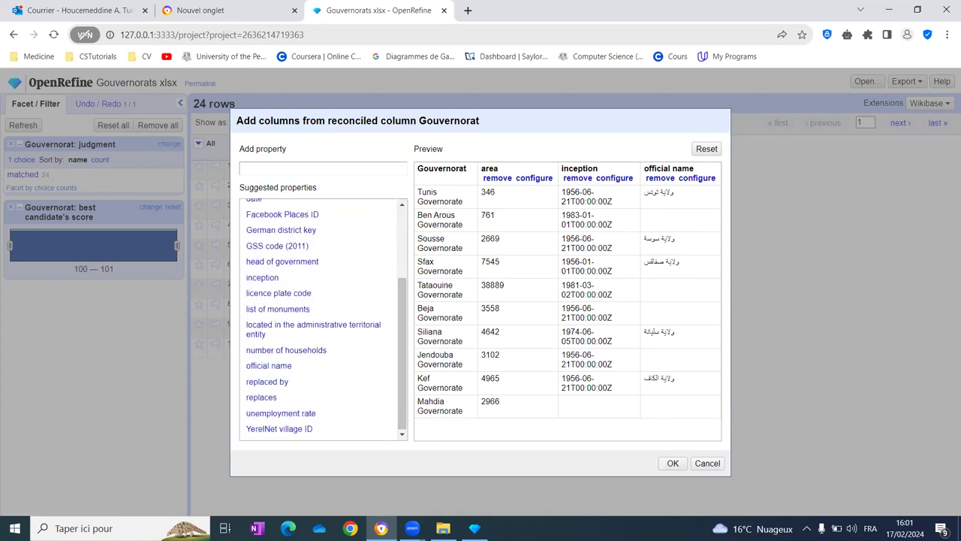
{"action": "left_click", "coordinate": [300, 351]}
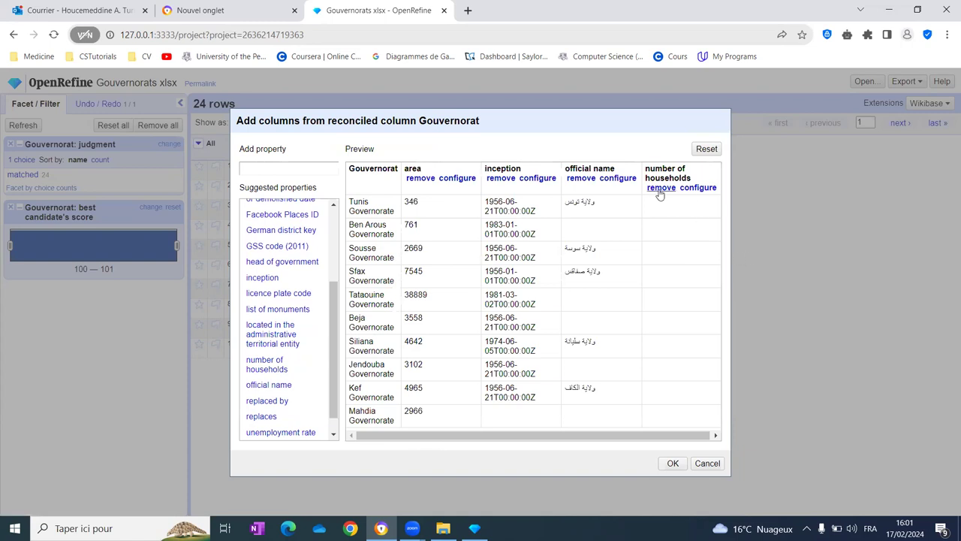
{"action": "left_click", "coordinate": [661, 188]}
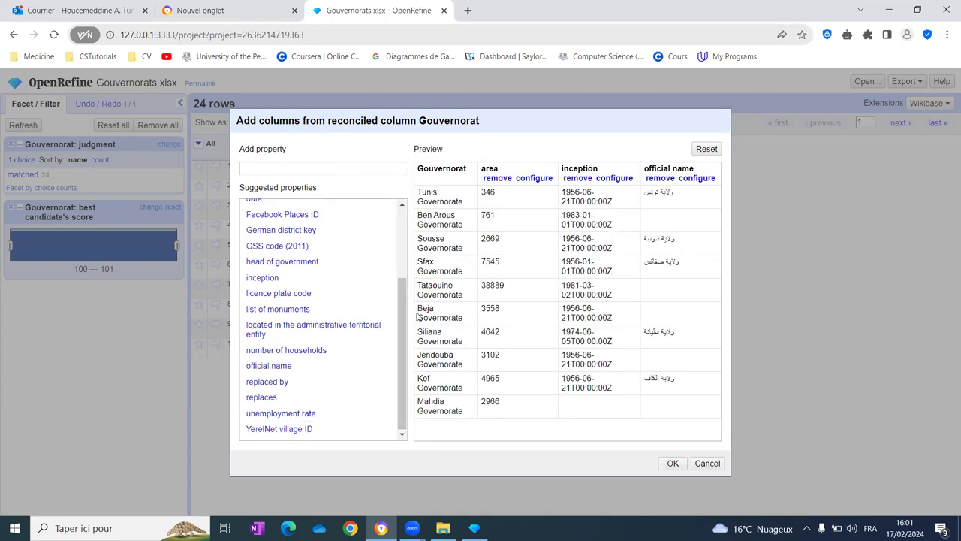
Search the property list for 'label', then clear the property search field
{"action": "left_click_drag", "start_coordinate": [403, 293], "coordinate": [403, 225]}
{"action": "scroll", "coordinate": [386, 360], "scroll_direction": "down", "scroll_amount": 3}
{"action": "left_click_drag", "start_coordinate": [399, 312], "coordinate": [399, 243]}
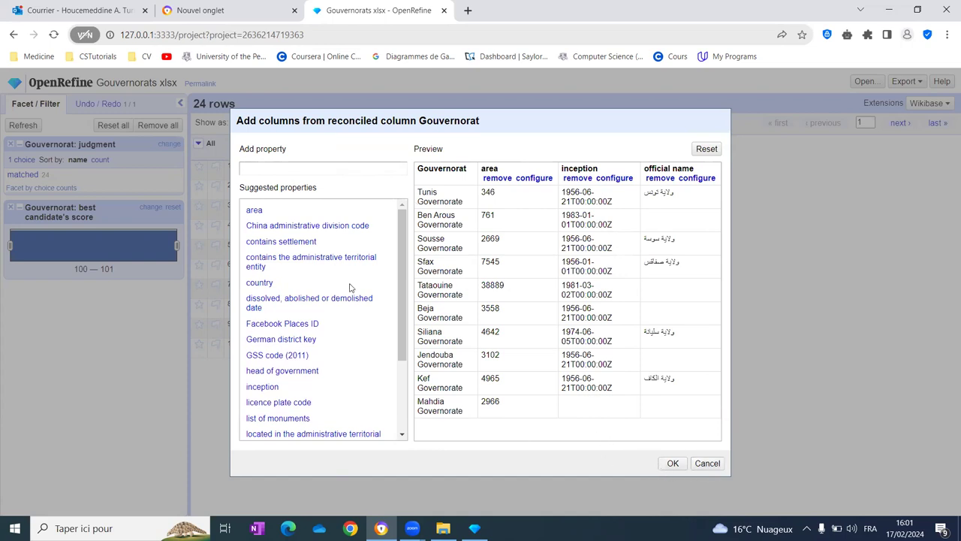
{"action": "left_click", "coordinate": [295, 170]}
{"action": "type", "text": "label"}
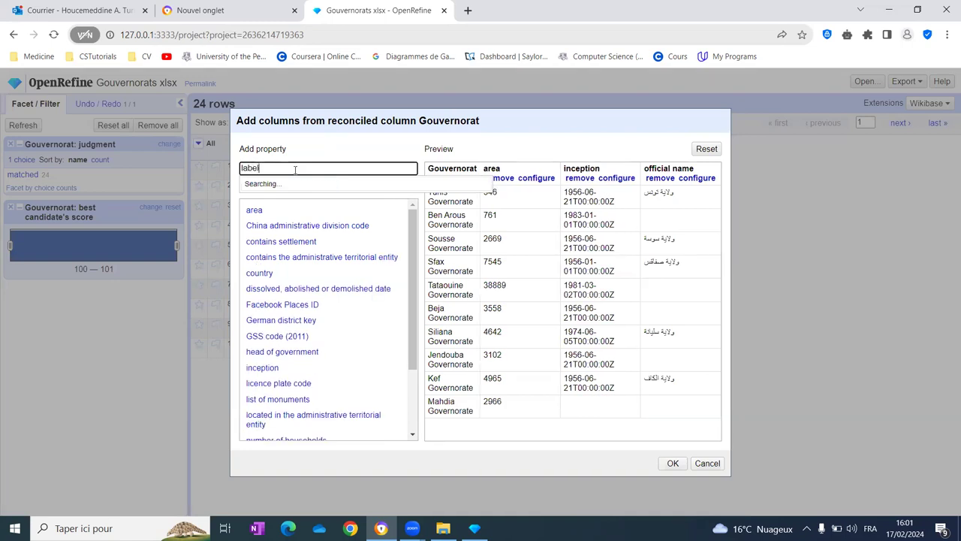
{"action": "key", "text": "ctrl+a"}
{"action": "key", "text": "BackSpace"}
{"action": "type", "text": "f"}
{"action": "key", "text": "BackSpace"}
In a new tab, search the web for 'add wikidata label for openrefine from reconciled value'
{"action": "left_click", "coordinate": [468, 10]}
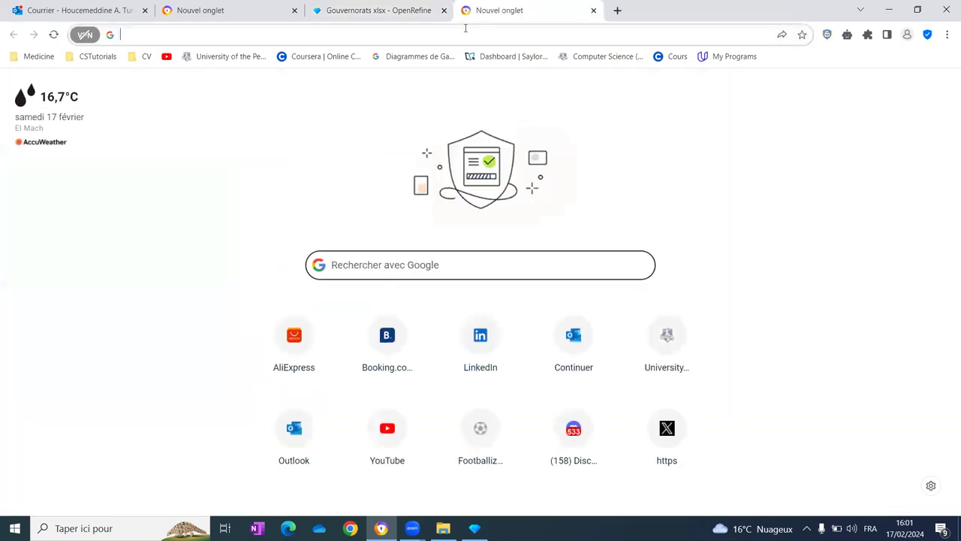
{"action": "left_click", "coordinate": [460, 35]}
{"action": "type", "text": "add "}
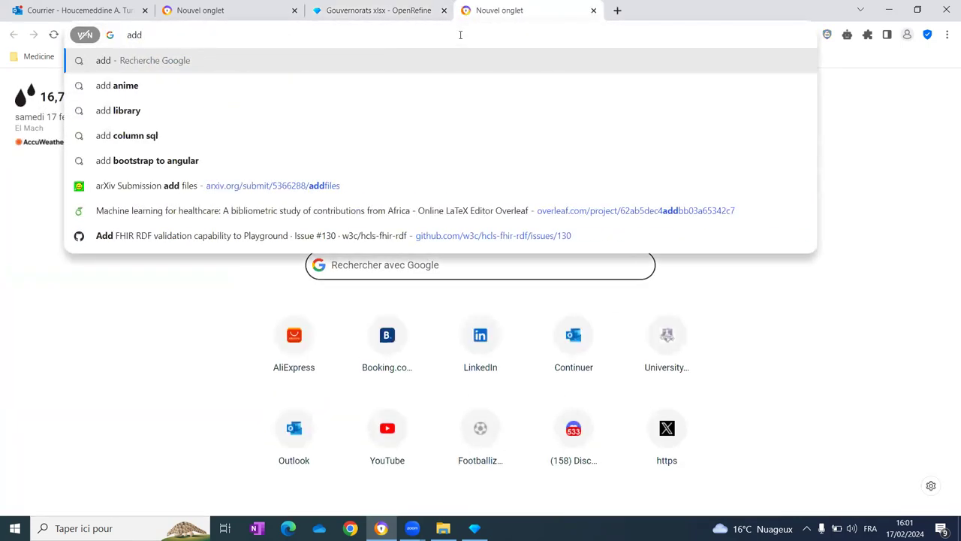
{"action": "type", "text": "wikidata label "}
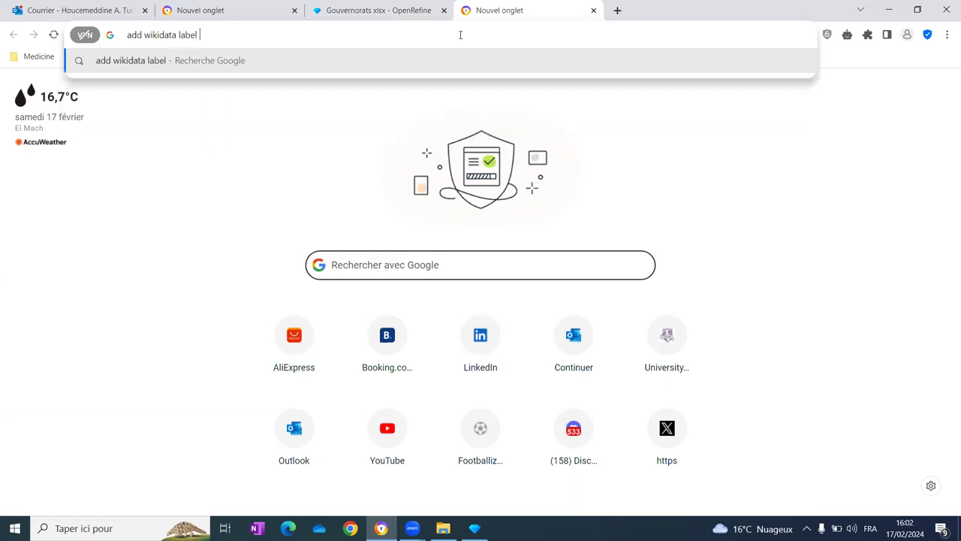
{"action": "type", "text": "for"}
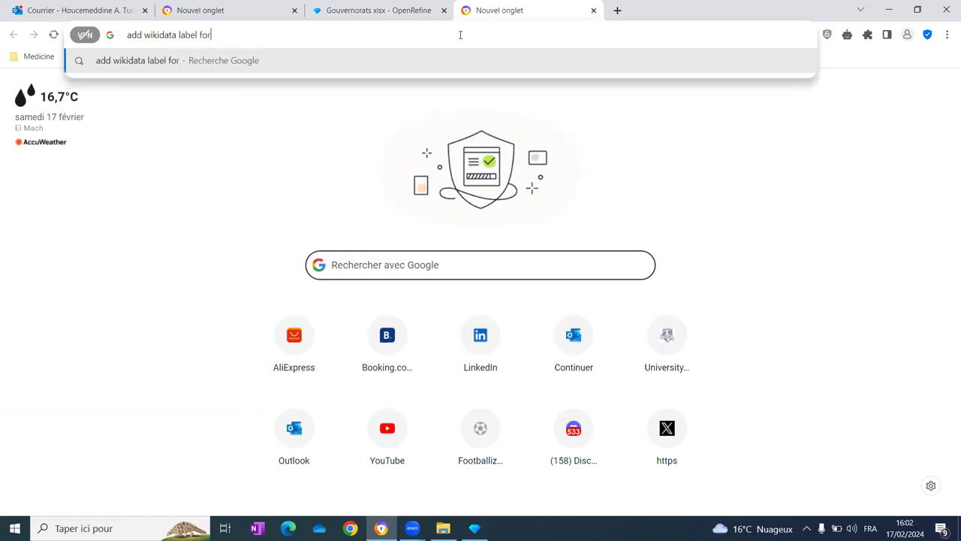
{"action": "type", "text": " openrefine "}
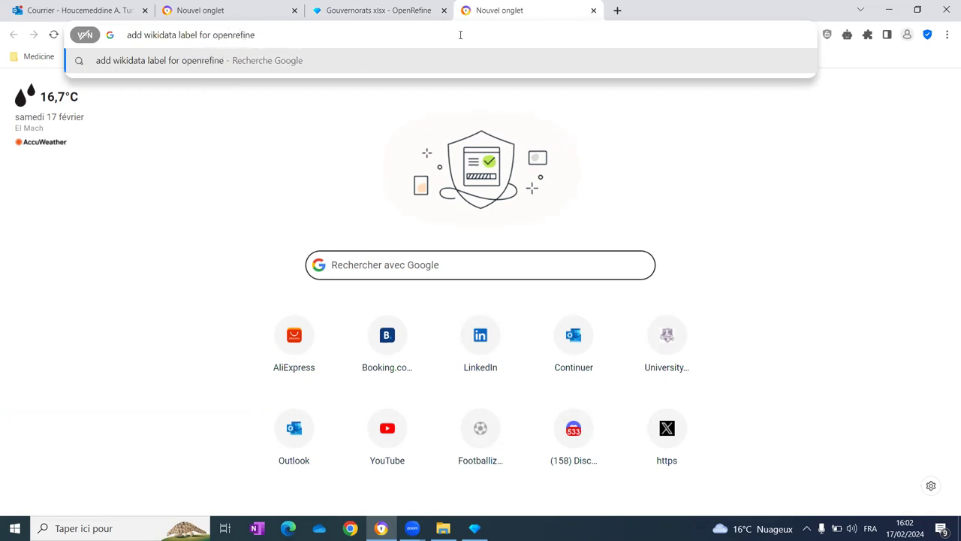
{"action": "type", "text": "from reconciled value"}
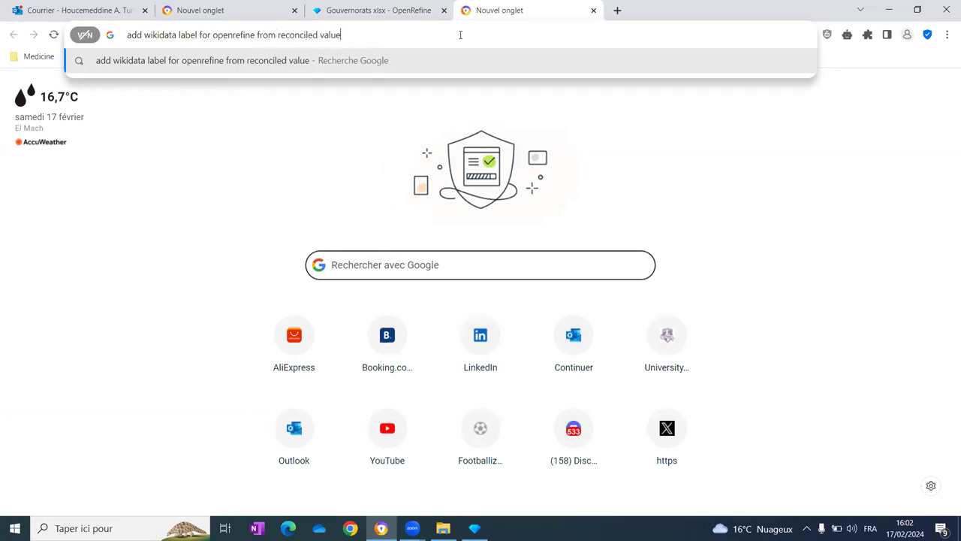
{"action": "key", "text": "Return"}
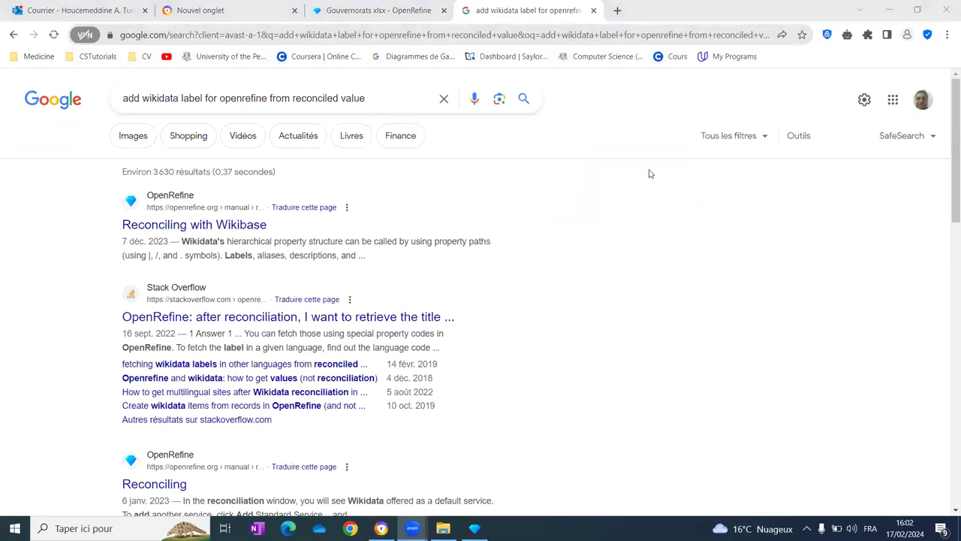
Copy the Lit code from the Stack Overflow answer about retrieving Wikidata labels
{"action": "left_click", "coordinate": [327, 318]}
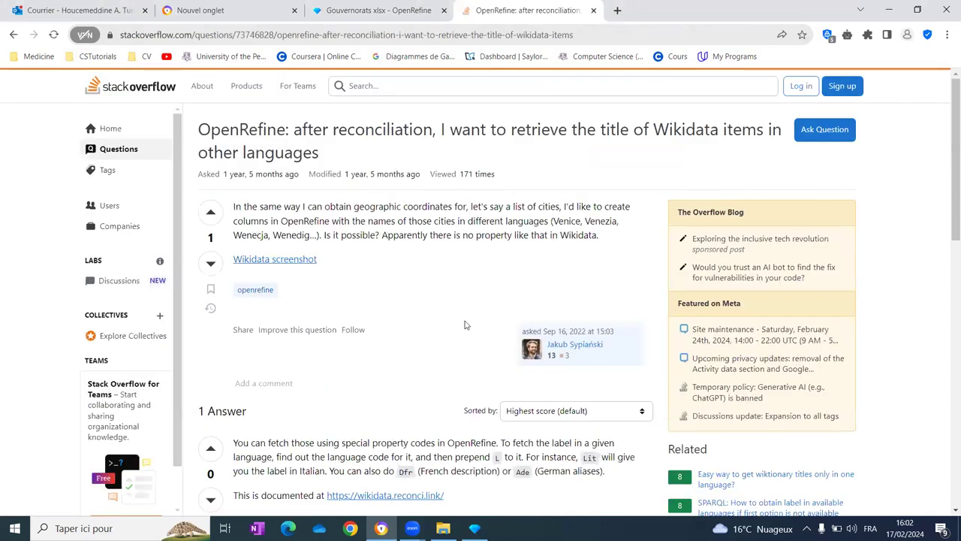
{"action": "mouse_move", "coordinate": [953, 173]}
{"action": "left_mouse_down"}
{"action": "mouse_move", "coordinate": [943, 320]}
{"action": "mouse_move", "coordinate": [927, 188]}
{"action": "left_mouse_up"}
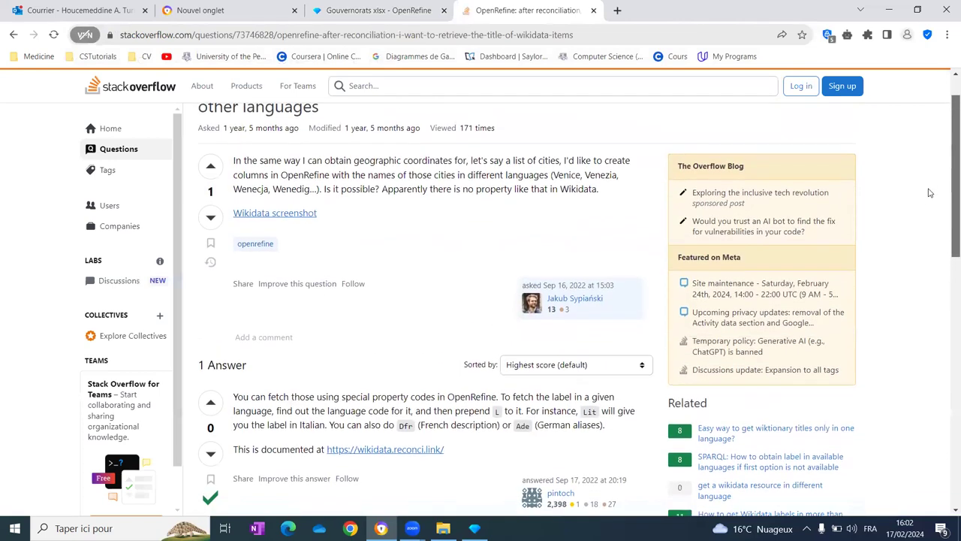
{"action": "double_click", "coordinate": [591, 412]}
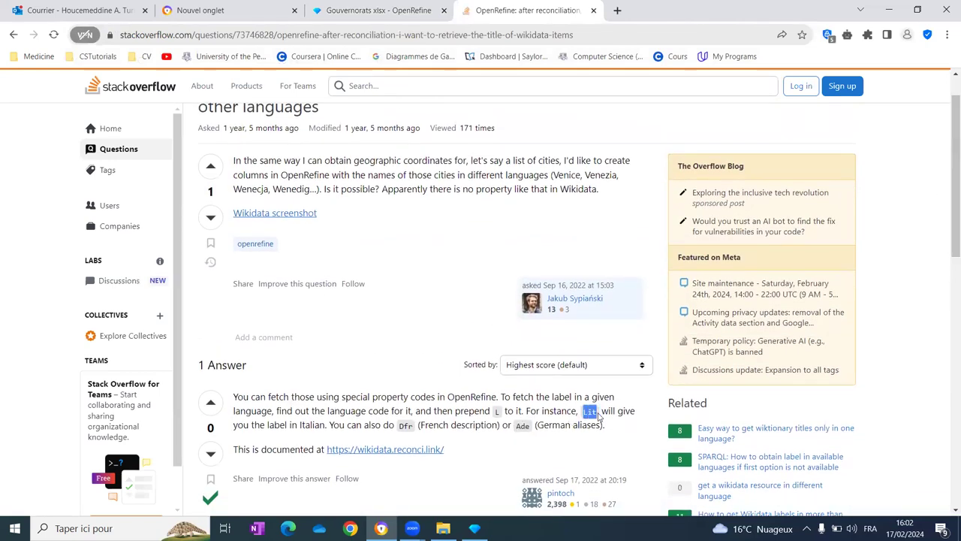
{"action": "key", "text": "ctrl+c"}
Add the SPARQL: Lit property for Italian labels and confirm the new columns
{"action": "left_click", "coordinate": [385, 10]}
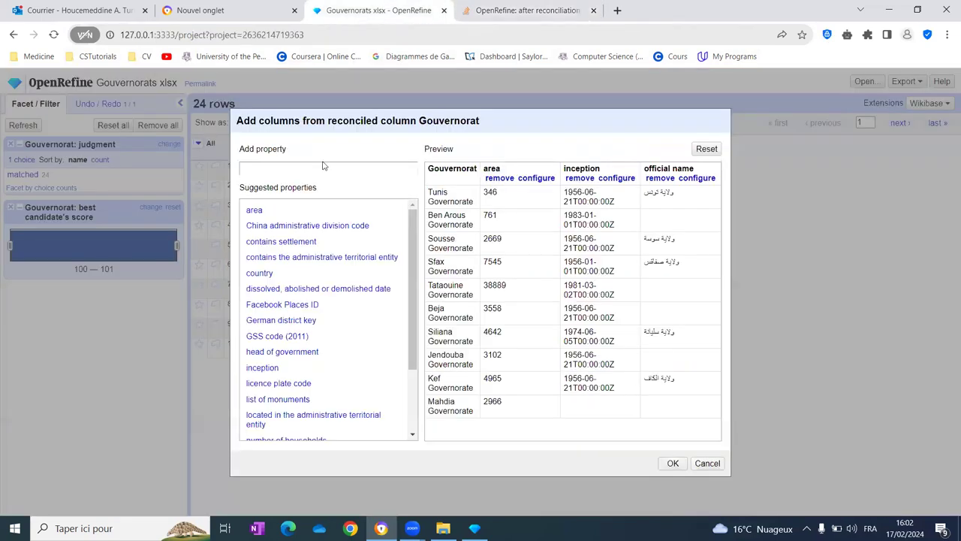
{"action": "left_click", "coordinate": [323, 168]}
{"action": "key", "text": "ctrl+v"}
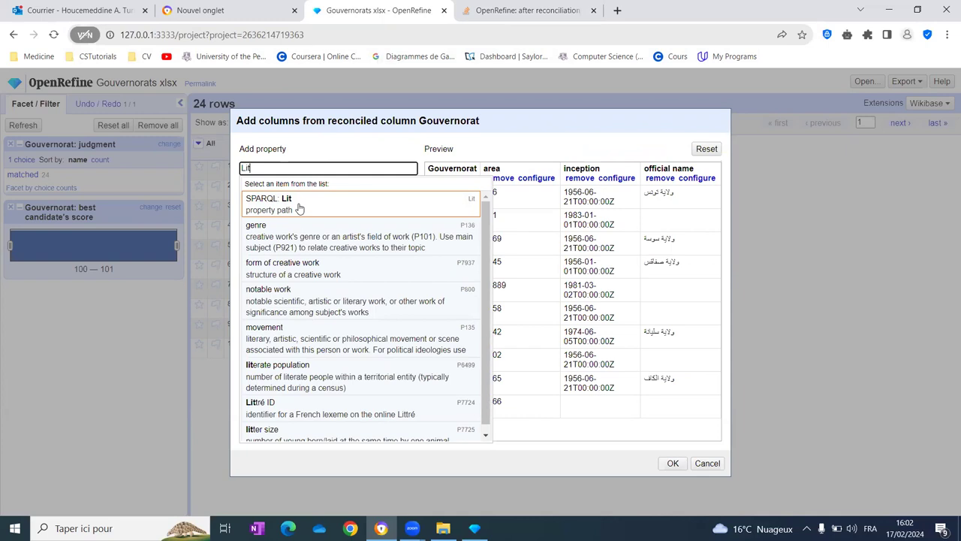
{"action": "left_click", "coordinate": [299, 209]}
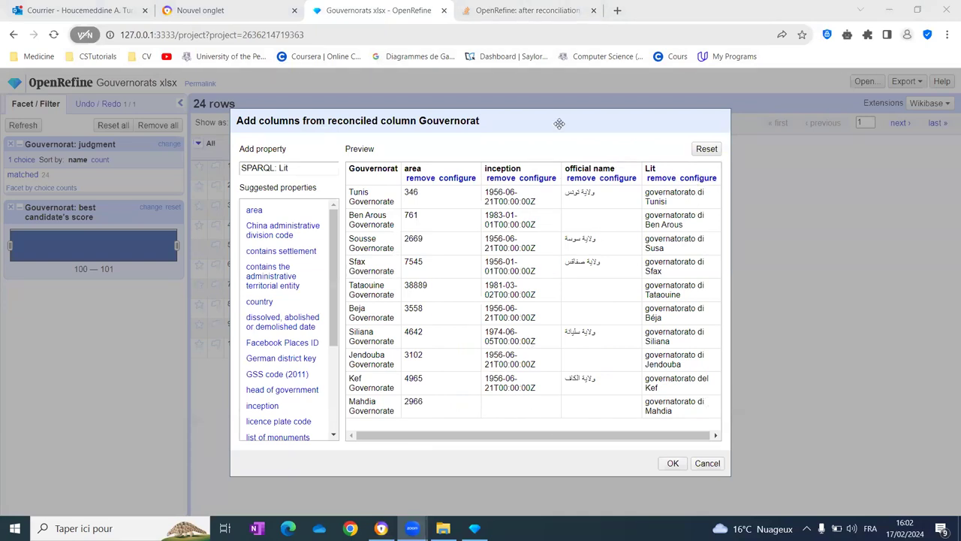
{"action": "left_click_drag", "start_coordinate": [551, 138], "coordinate": [699, 381]}
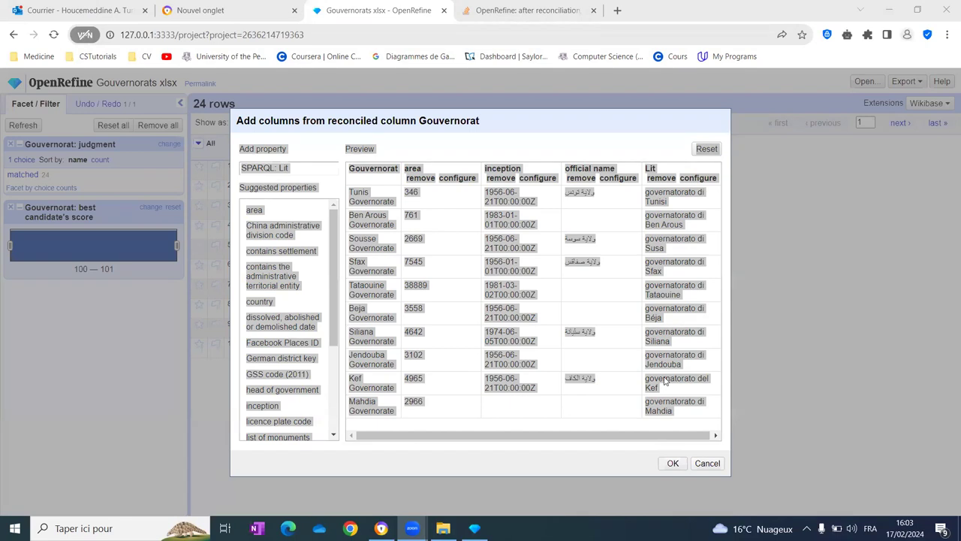
{"action": "left_click", "coordinate": [672, 462]}
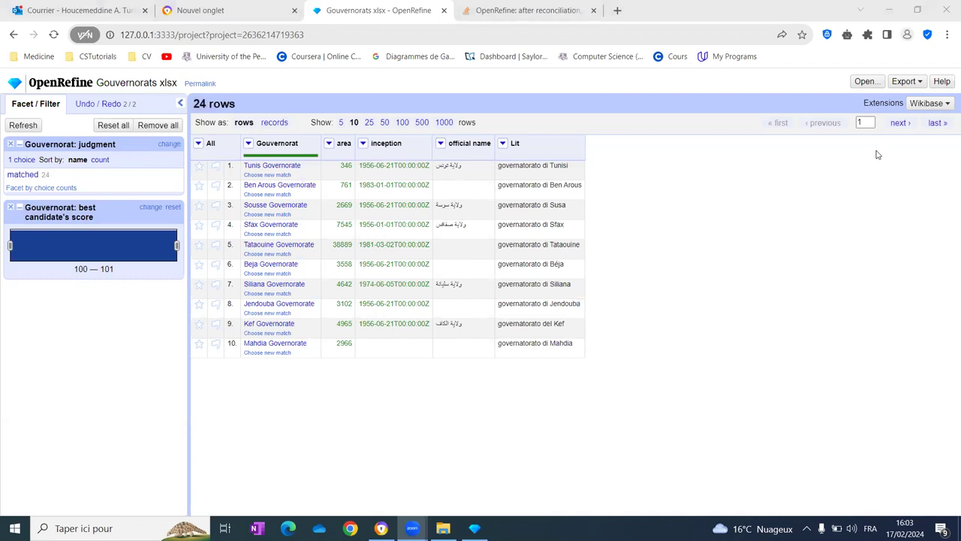
Export the project as Excel 2007+ (.xlsx) and open Gouvernorats-xlsx.xlsx from downloads
{"action": "left_click", "coordinate": [913, 83]}
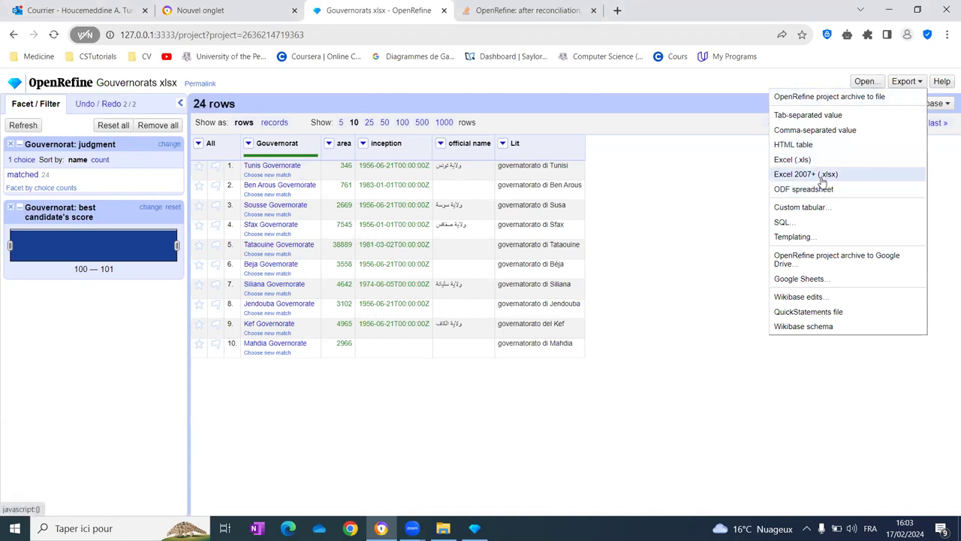
{"action": "left_click", "coordinate": [799, 177]}
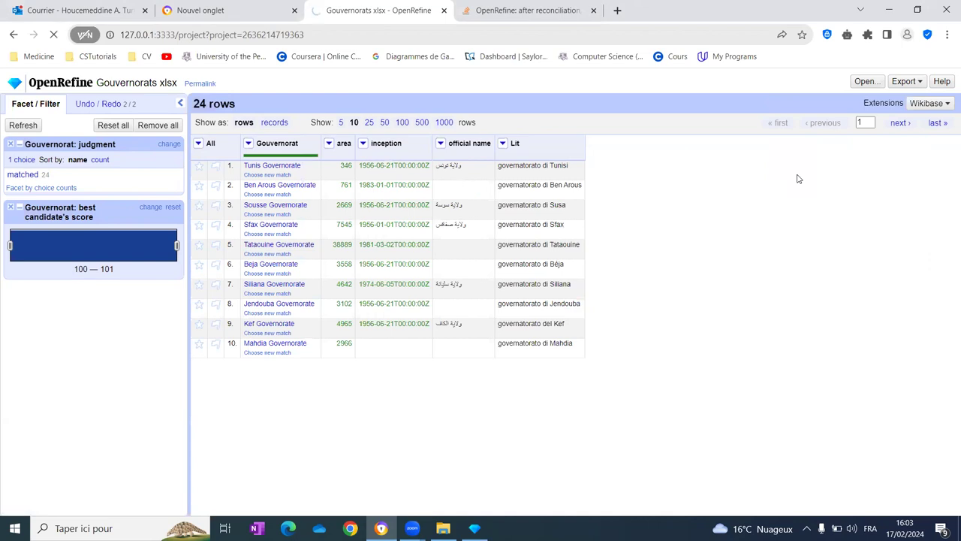
{"action": "mouse_move", "coordinate": [748, 65]}
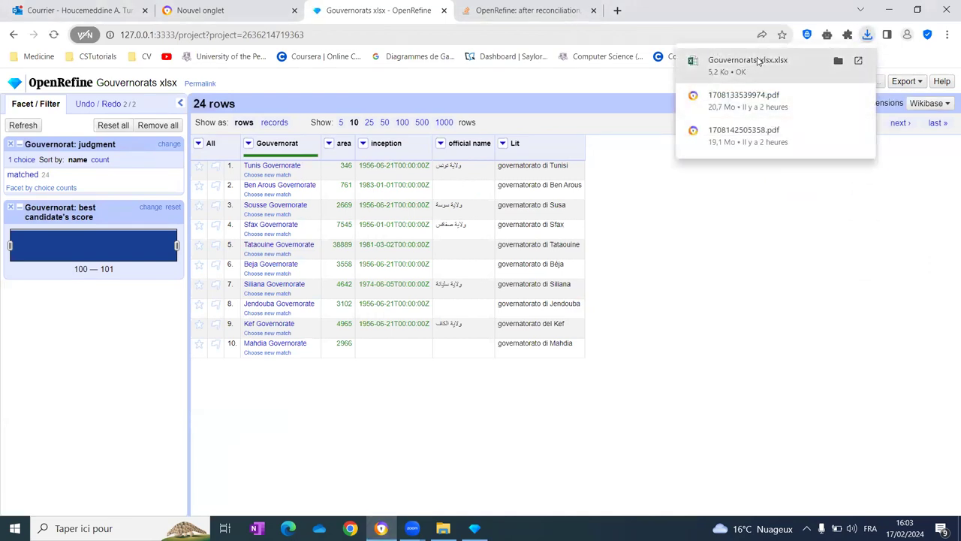
{"action": "left_click", "coordinate": [760, 60]}
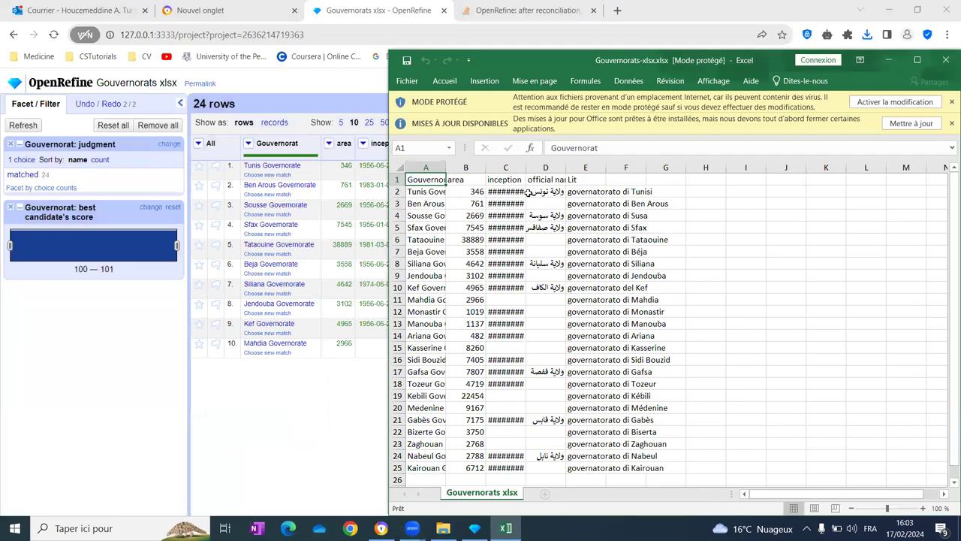
Widen columns C, E and A to fully show inception dates, Italian labels and governorate names
{"action": "left_click_drag", "start_coordinate": [522, 167], "coordinate": [644, 167]}
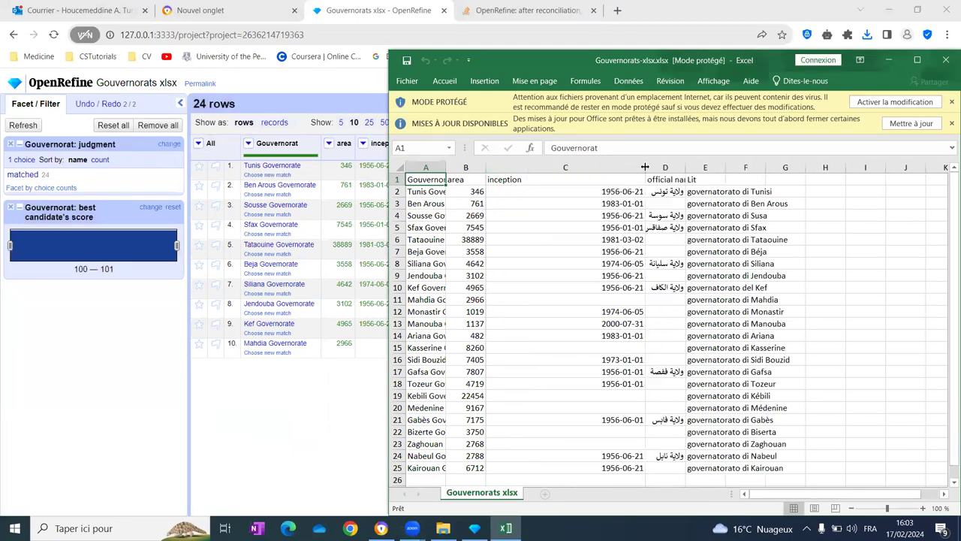
{"action": "left_click_drag", "start_coordinate": [725, 166], "coordinate": [810, 167]}
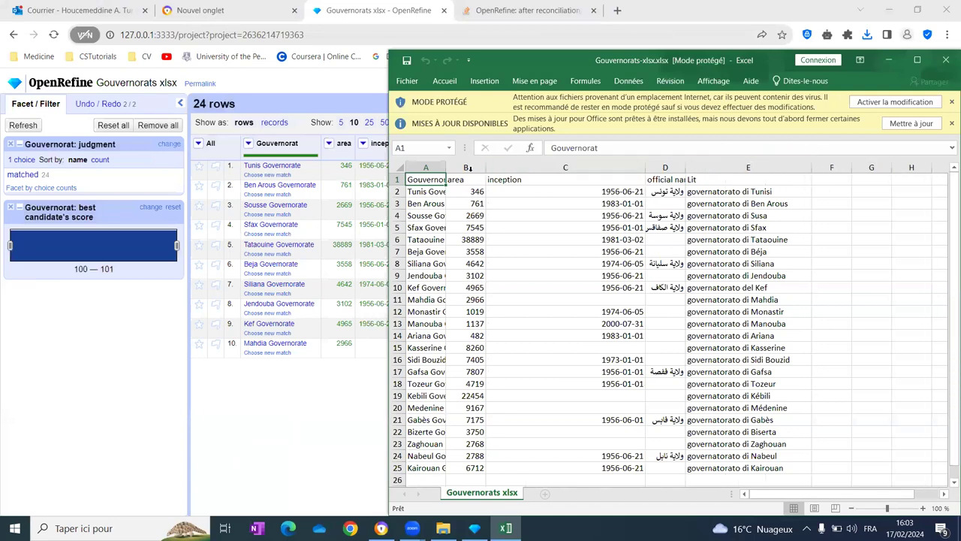
{"action": "left_click_drag", "start_coordinate": [446, 167], "coordinate": [524, 162]}
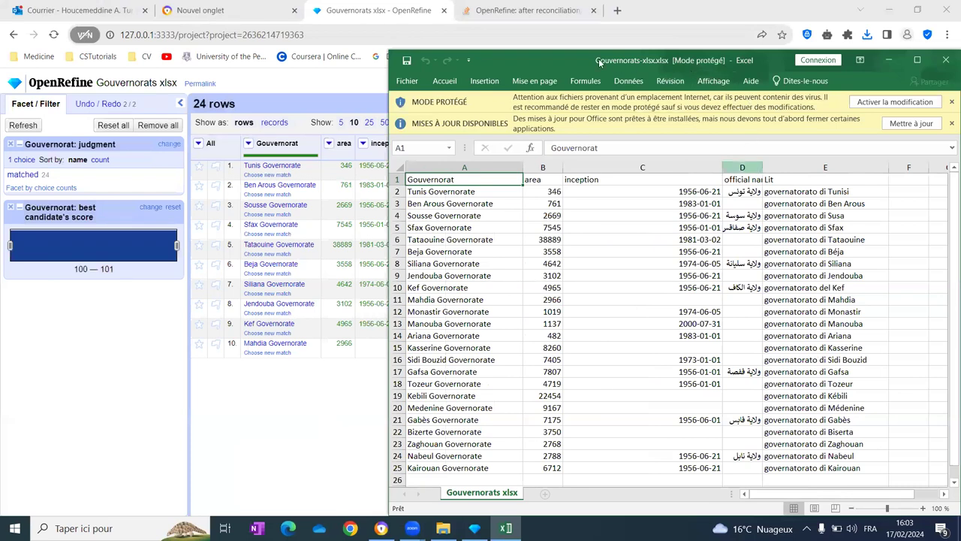
Move and resize the Excel window, then close the exported workbook
{"action": "mouse_move", "coordinate": [528, 63]}
{"action": "left_mouse_down"}
{"action": "mouse_move", "coordinate": [349, 53]}
{"action": "mouse_move", "coordinate": [276, 30]}
{"action": "left_mouse_up"}
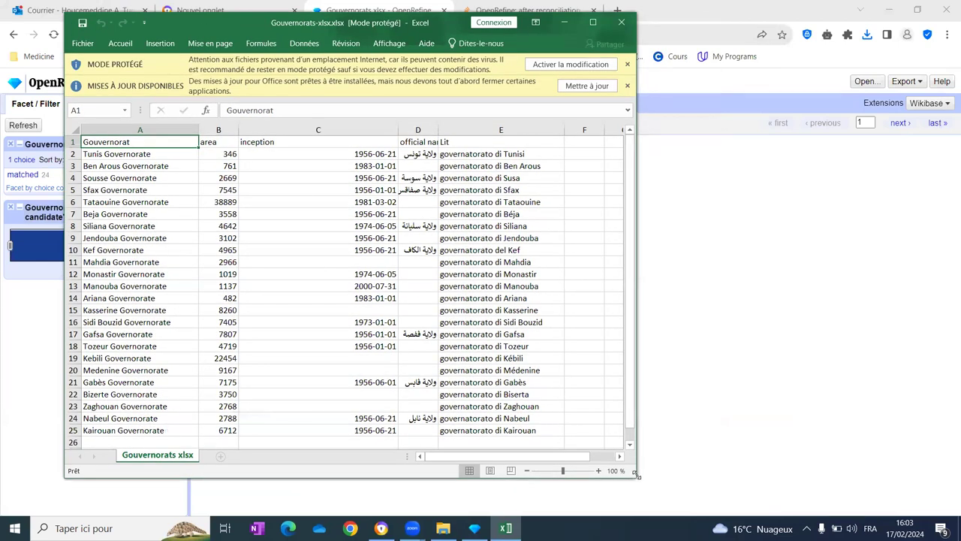
{"action": "left_click_drag", "start_coordinate": [636, 474], "coordinate": [616, 464]}
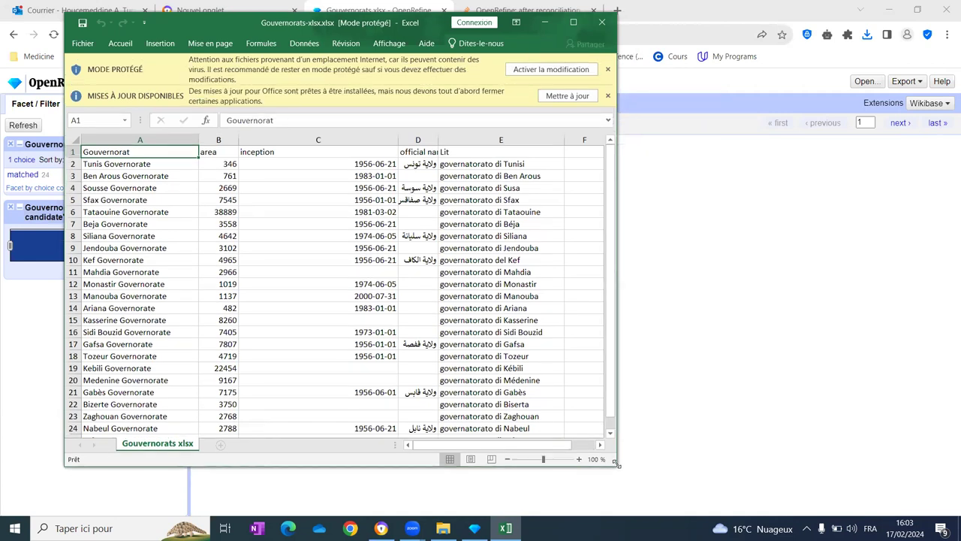
{"action": "left_click_drag", "start_coordinate": [606, 416], "coordinate": [607, 422]}
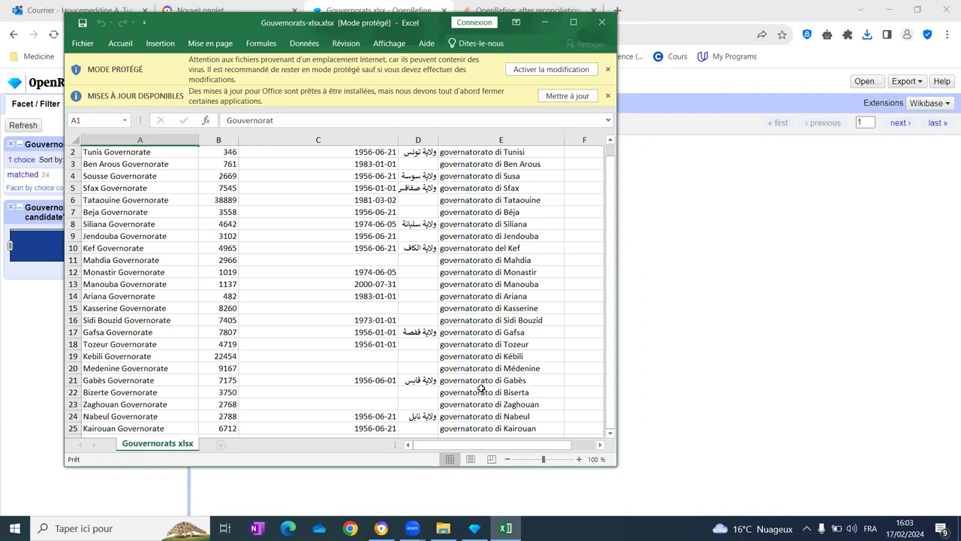
{"action": "left_click_drag", "start_coordinate": [613, 255], "coordinate": [612, 186]}
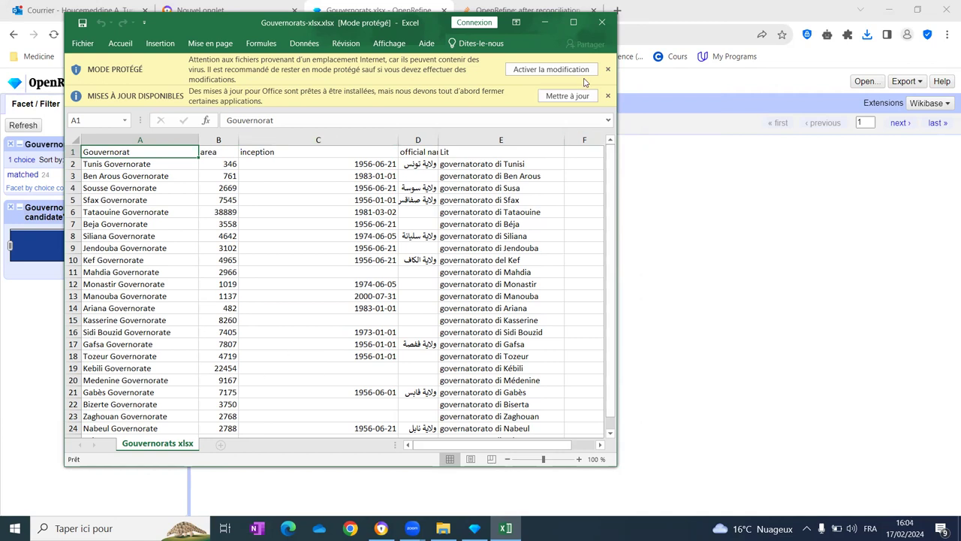
{"action": "left_click", "coordinate": [601, 30]}
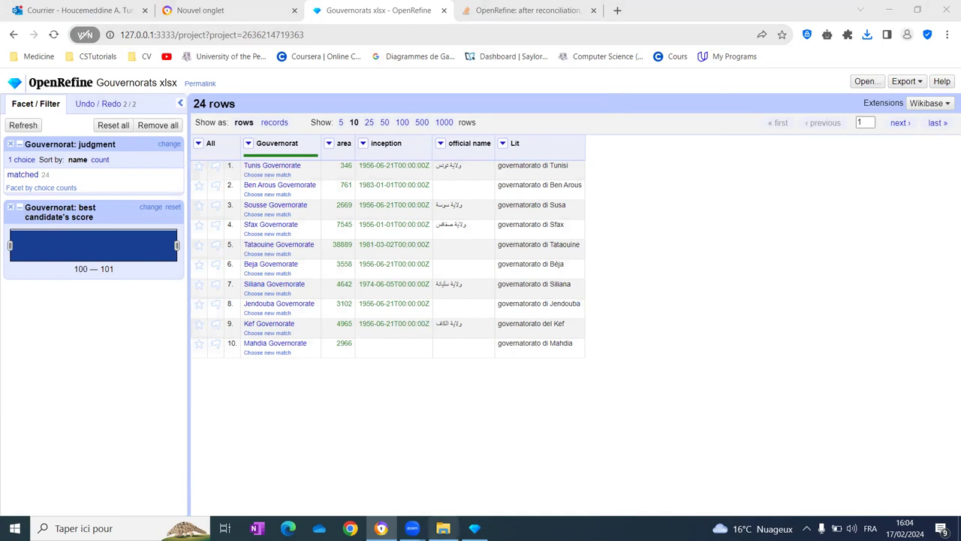
{"action": "left_click", "coordinate": [443, 528]}
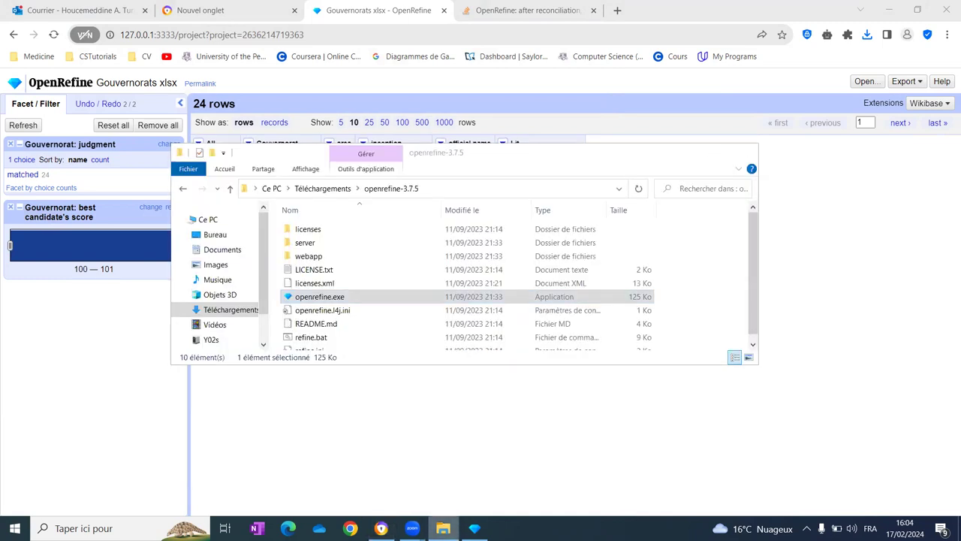
{"action": "left_click", "coordinate": [443, 528]}
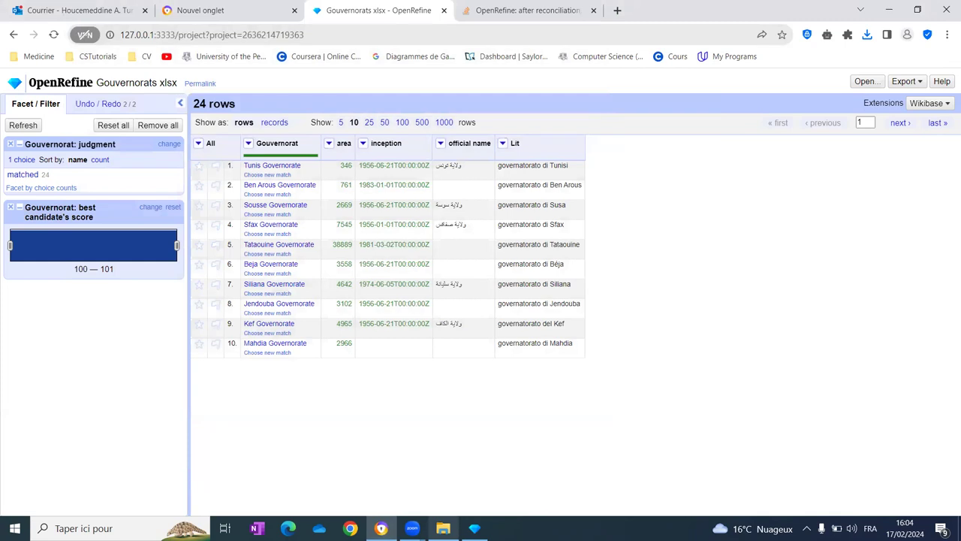
{"action": "left_click", "coordinate": [443, 528]}
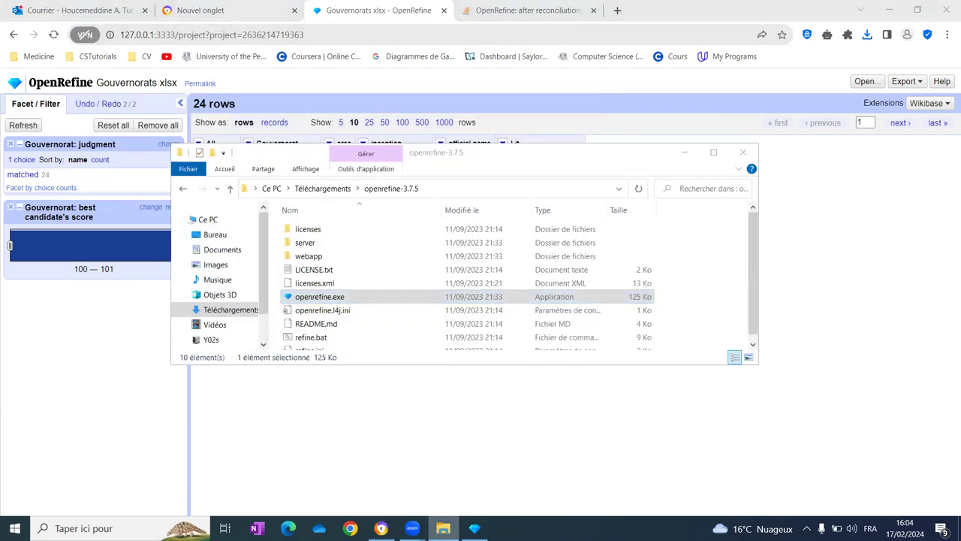
{"action": "left_click", "coordinate": [443, 528]}
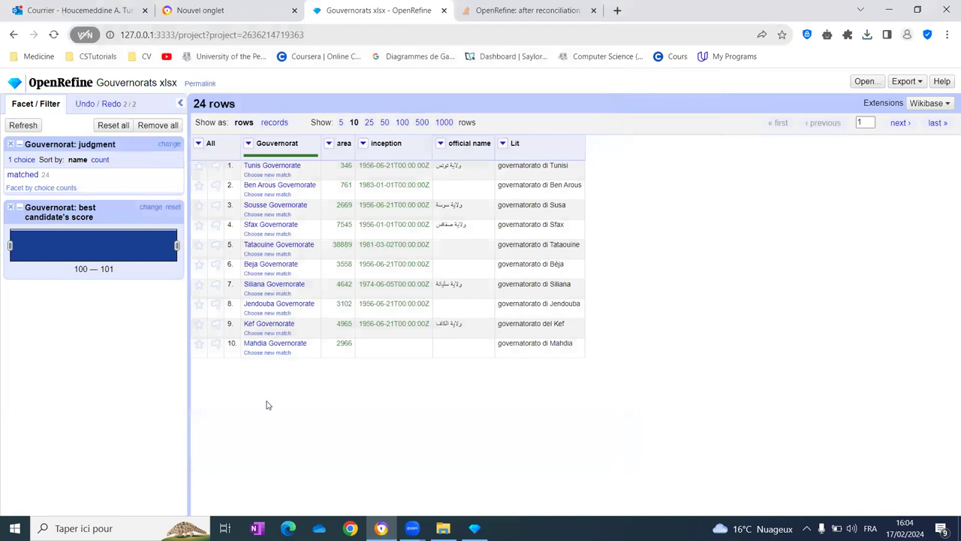
{"action": "left_click", "coordinate": [250, 145]}
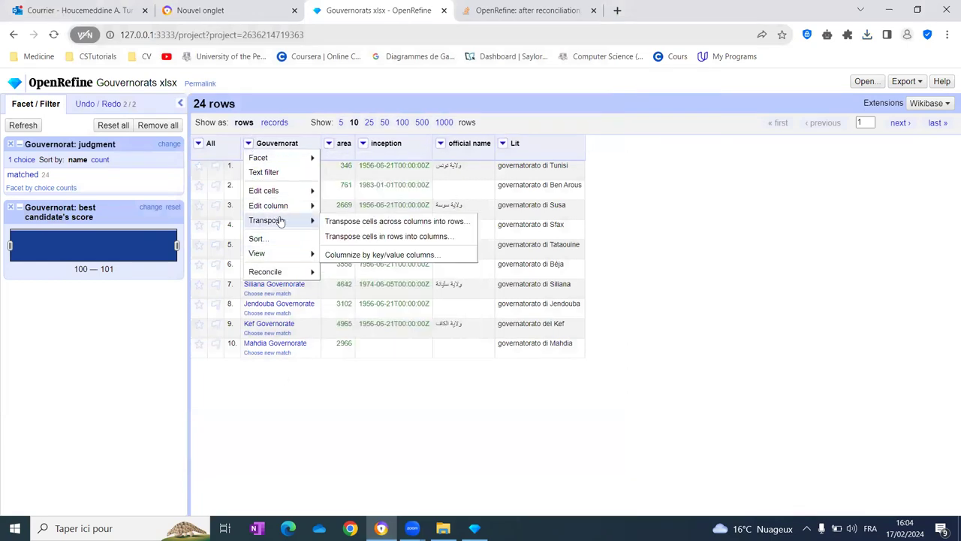
{"action": "mouse_move", "coordinate": [265, 272]}
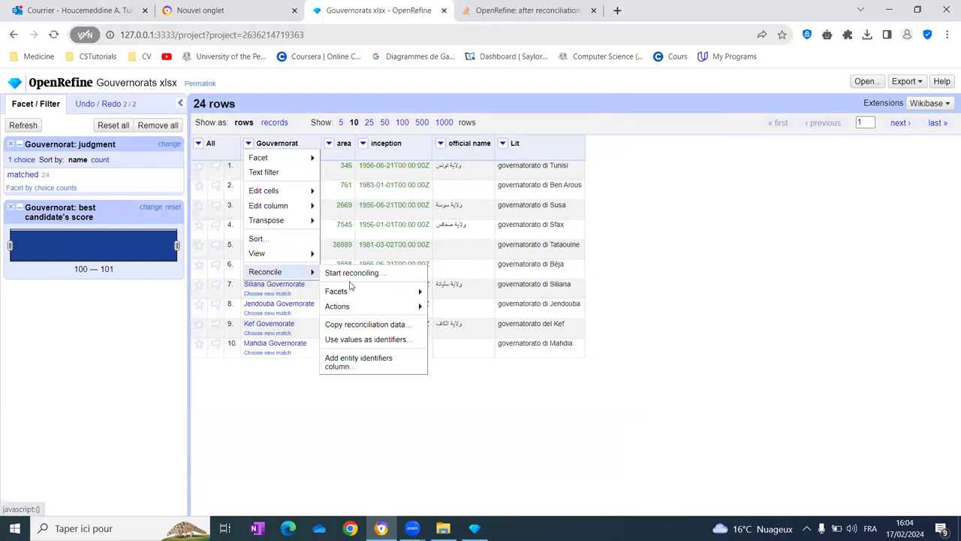
{"action": "left_click", "coordinate": [264, 401]}
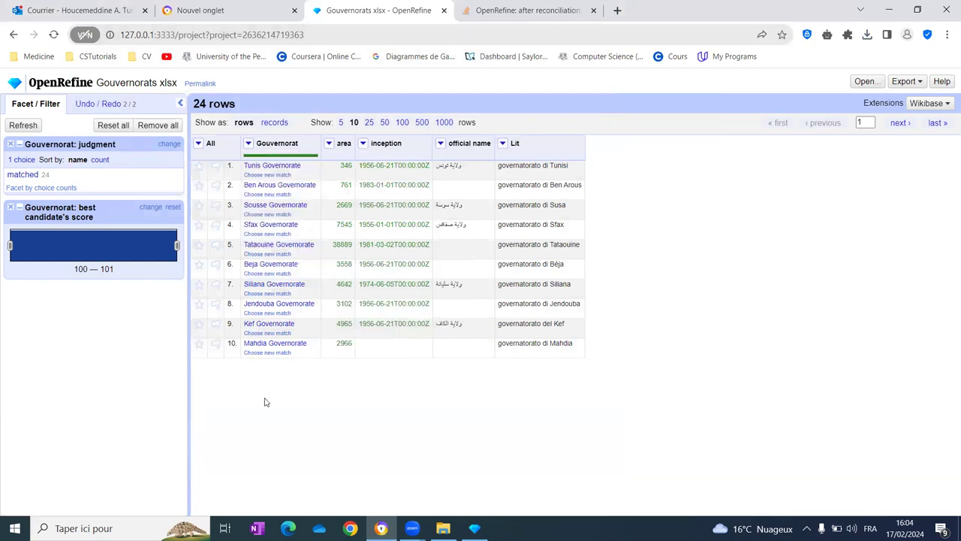